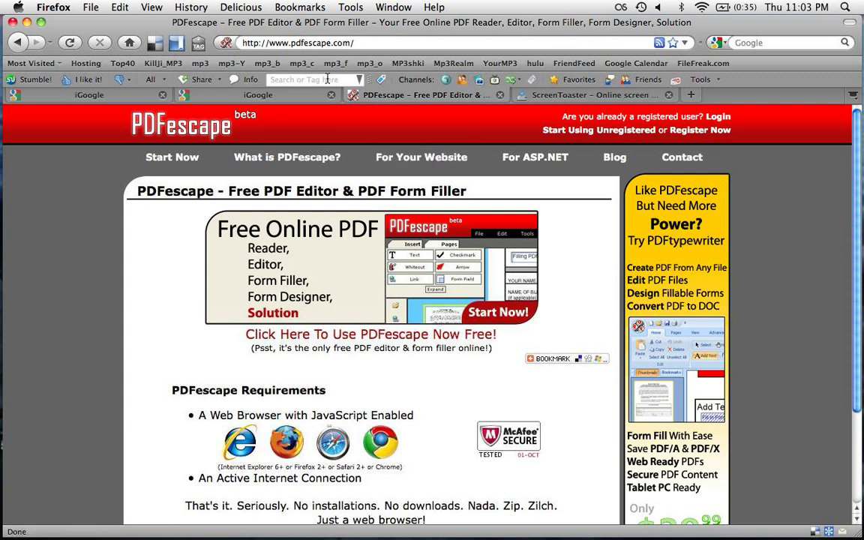
- Log in to the PDFescape account from the public home page
click(278, 42)
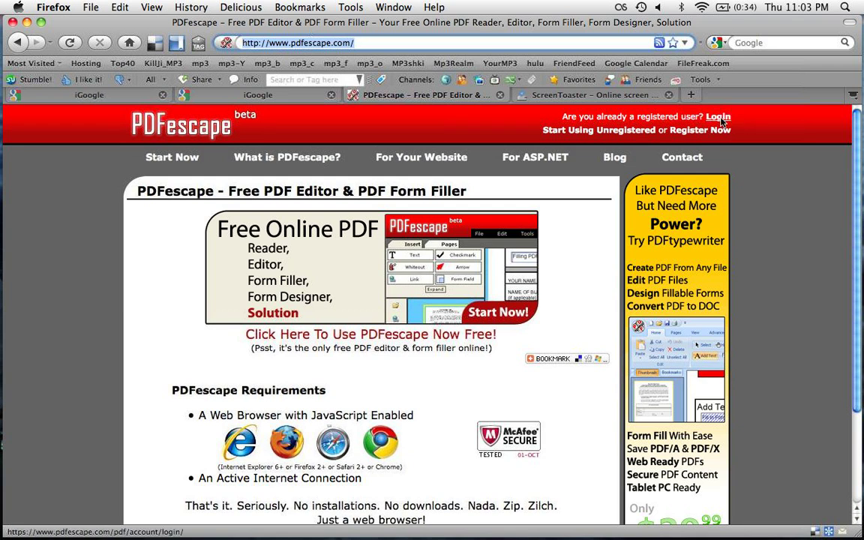
click(719, 118)
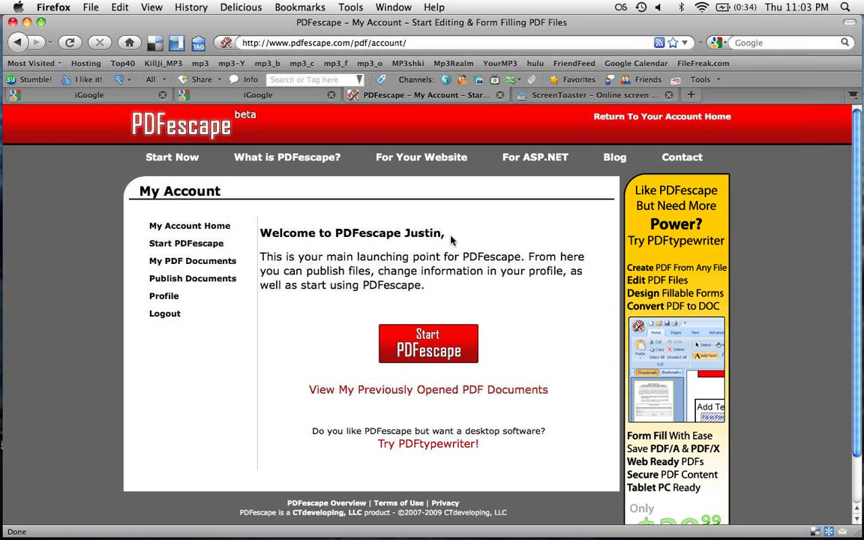
- Start the editor and load the rental agreement PDF from the Downloads folder
click(443, 346)
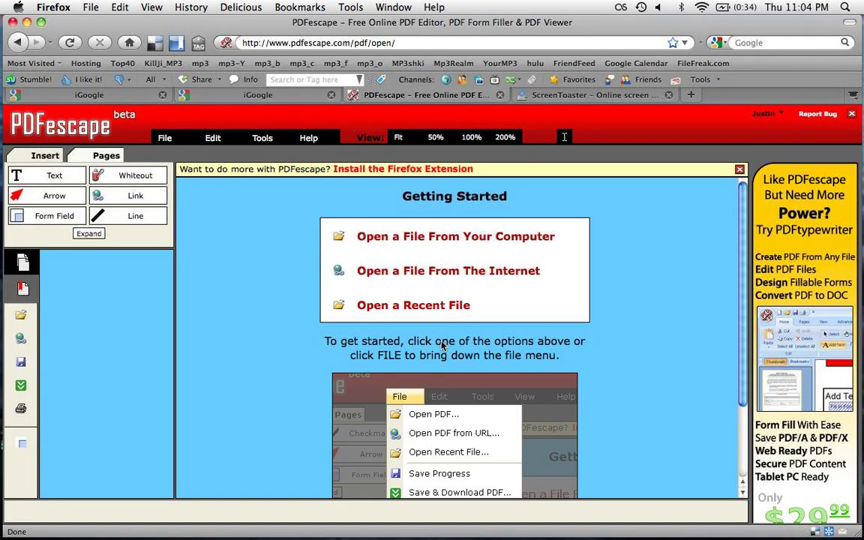
click(444, 239)
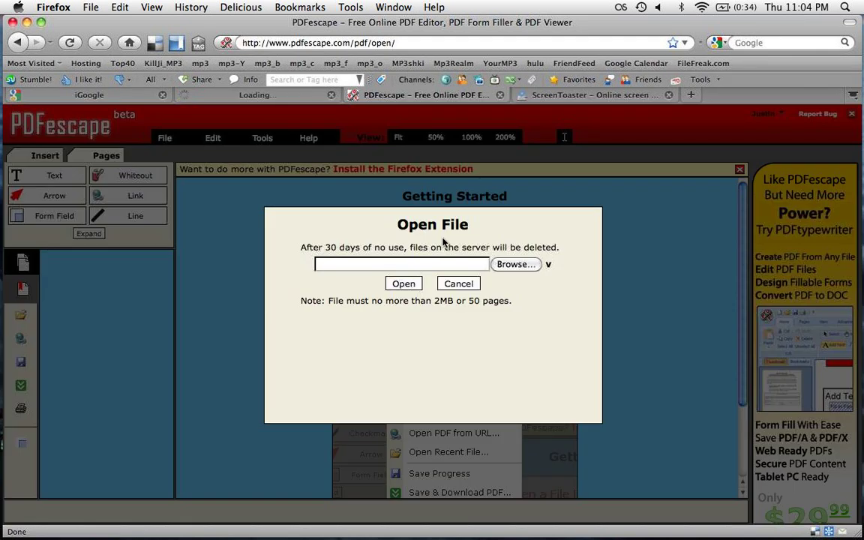
click(517, 264)
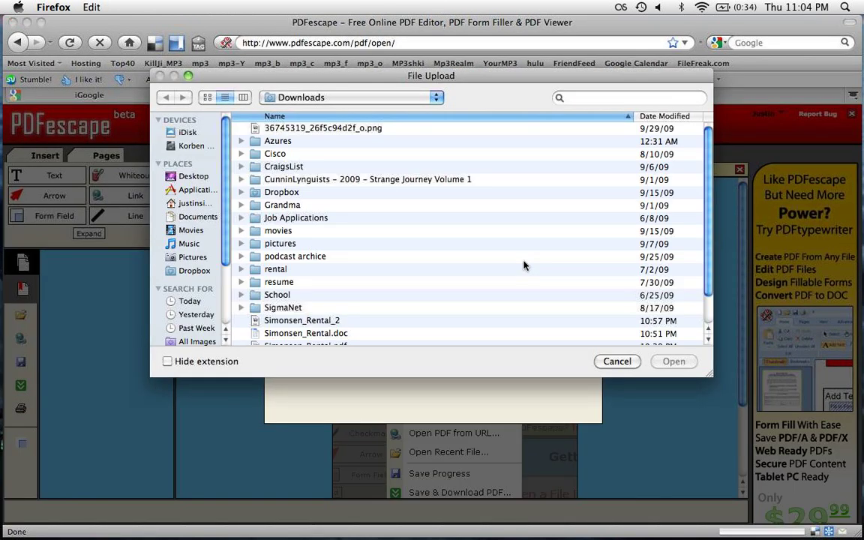
scroll(402, 225, down, 2)
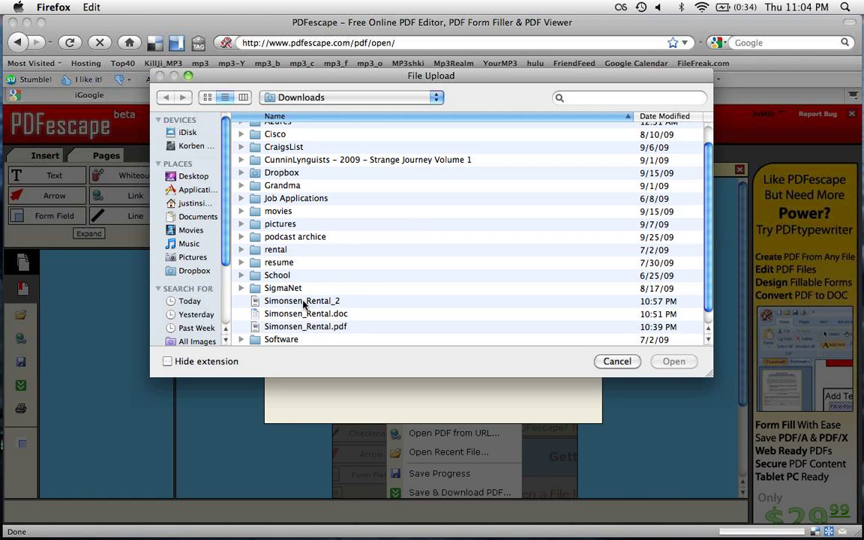
click(305, 301)
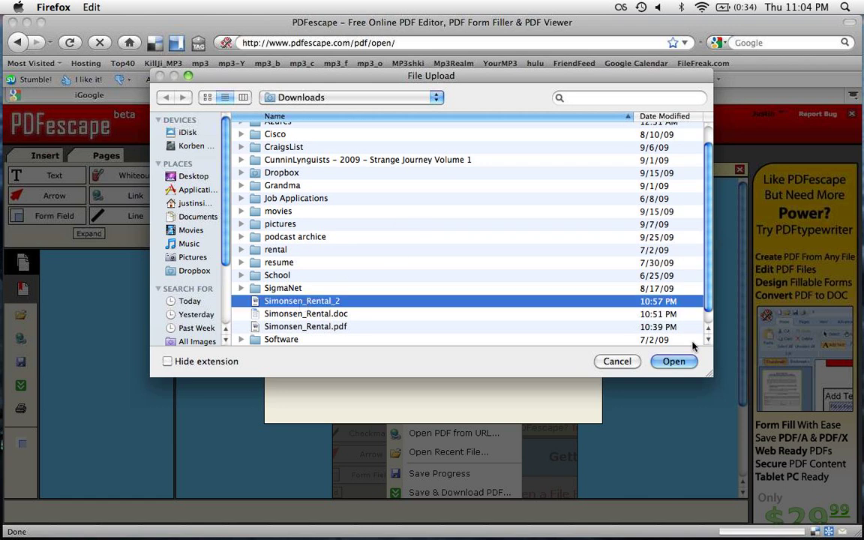
click(674, 362)
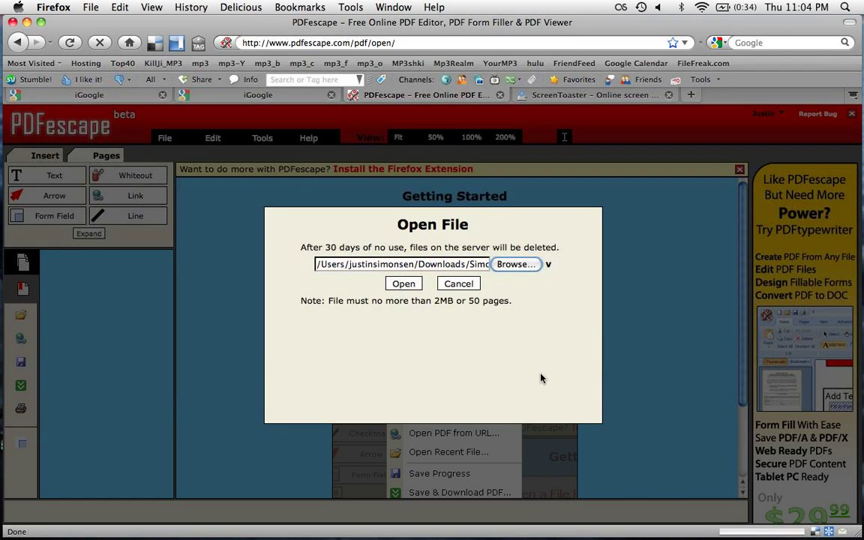
drag(351, 269, 491, 268)
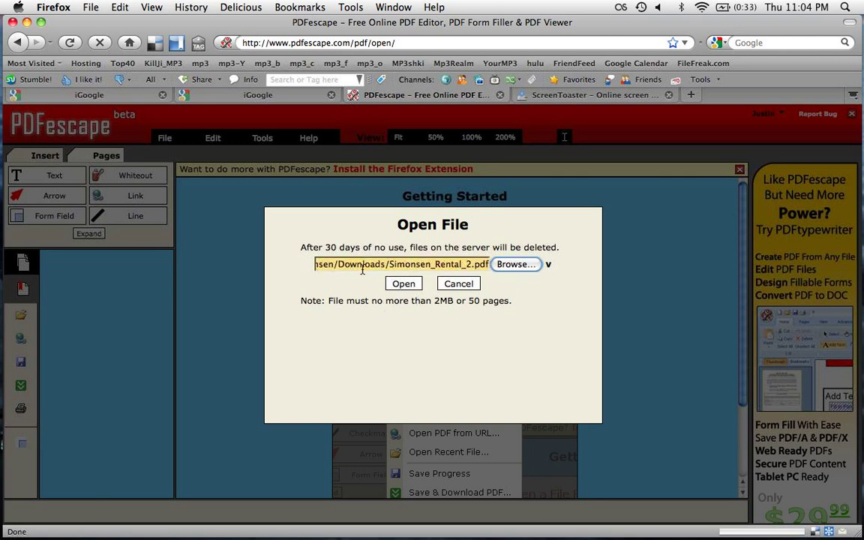
click(404, 284)
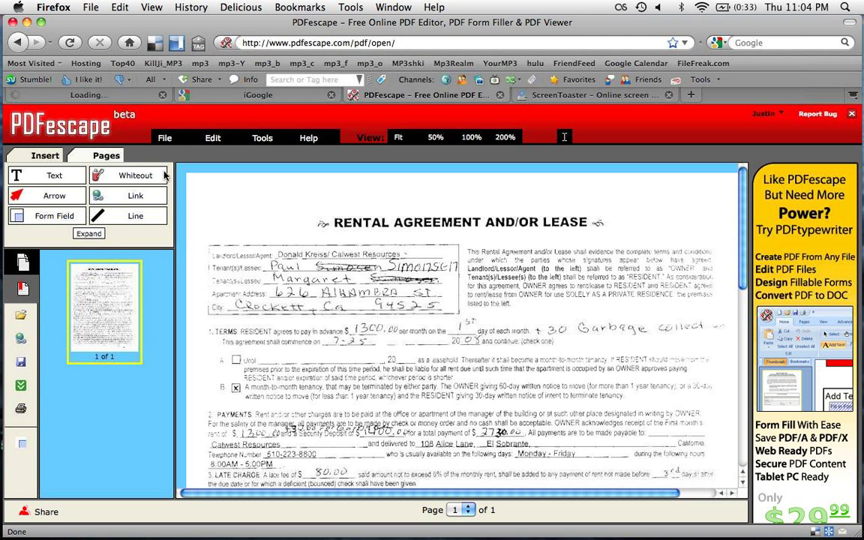
- Activate the Text tool on the Insert tab
click(54, 177)
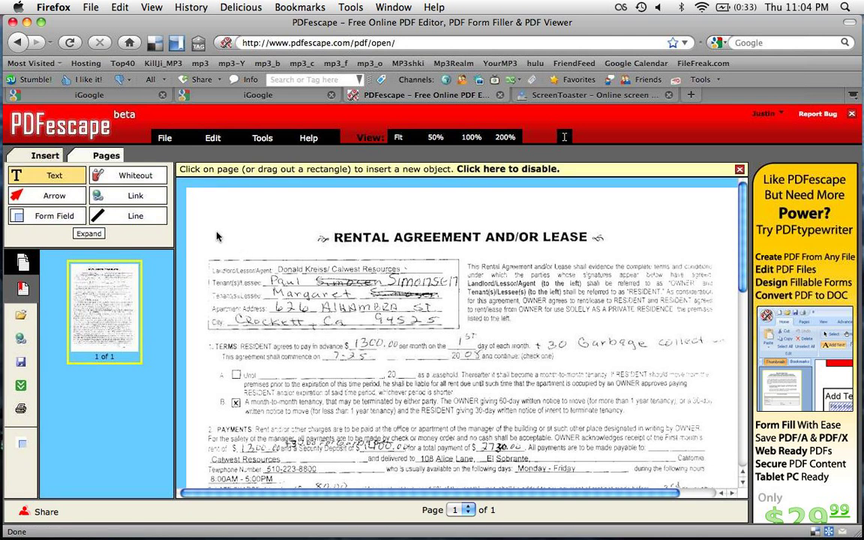
- Re-arm the Text tool and type the tenant's name on the Tenant(s)/Lessee line
click(50, 180)
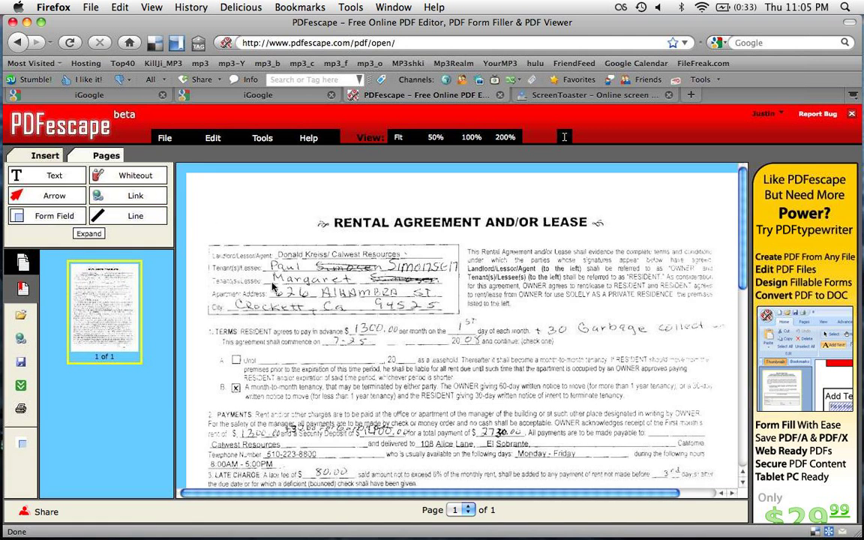
click(41, 180)
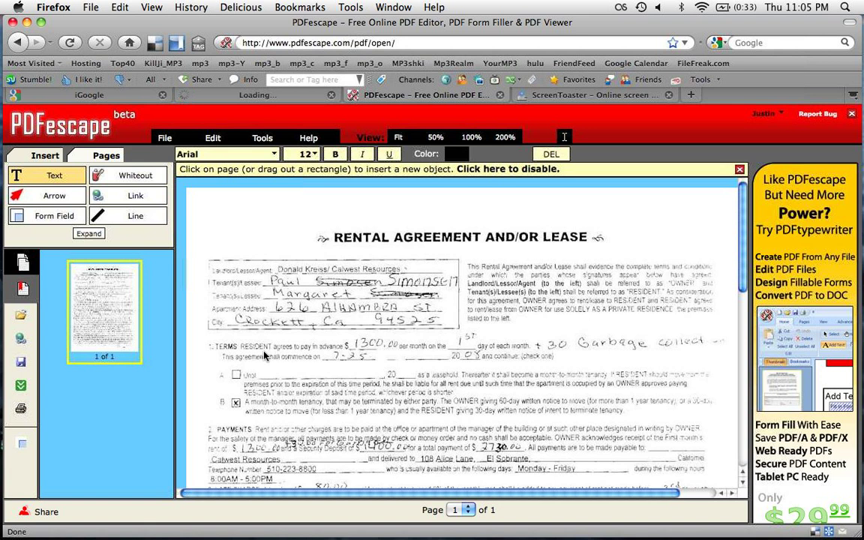
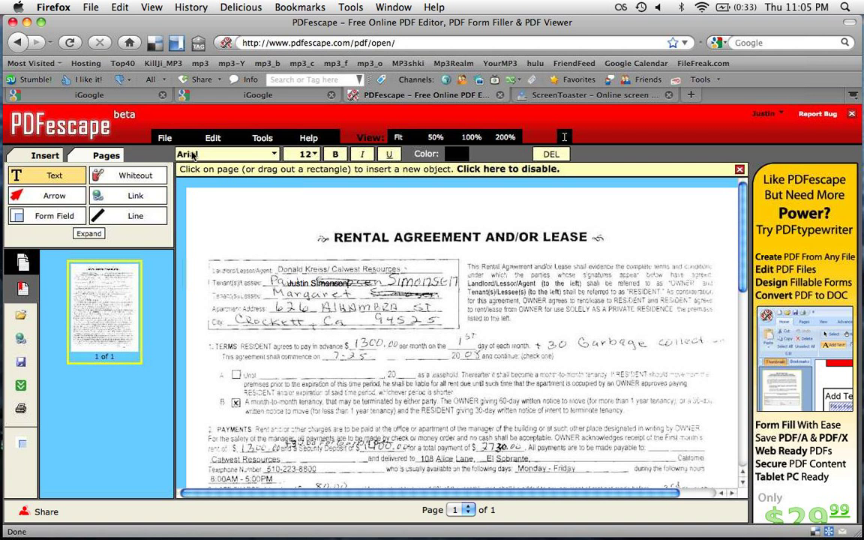
- Draw a whiteout box over the right-hand lease paragraph and check the editing commands
click(121, 180)
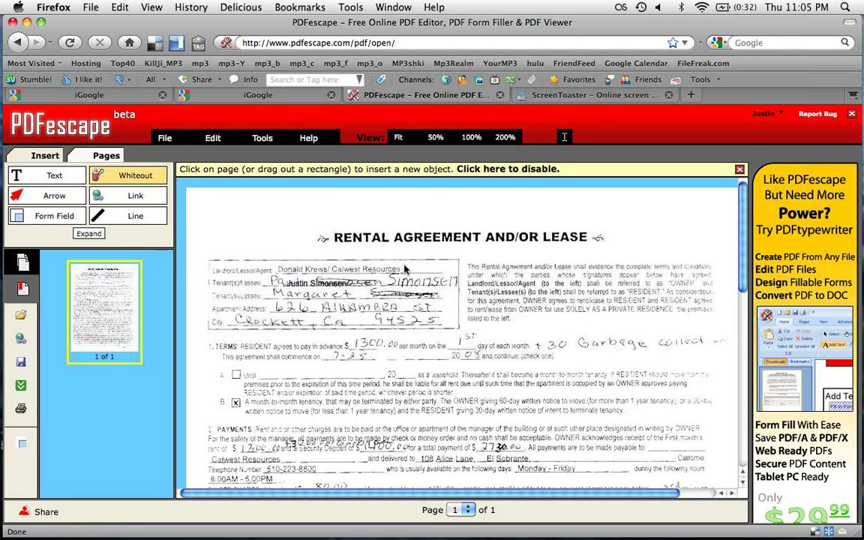
drag(453, 280, 593, 320)
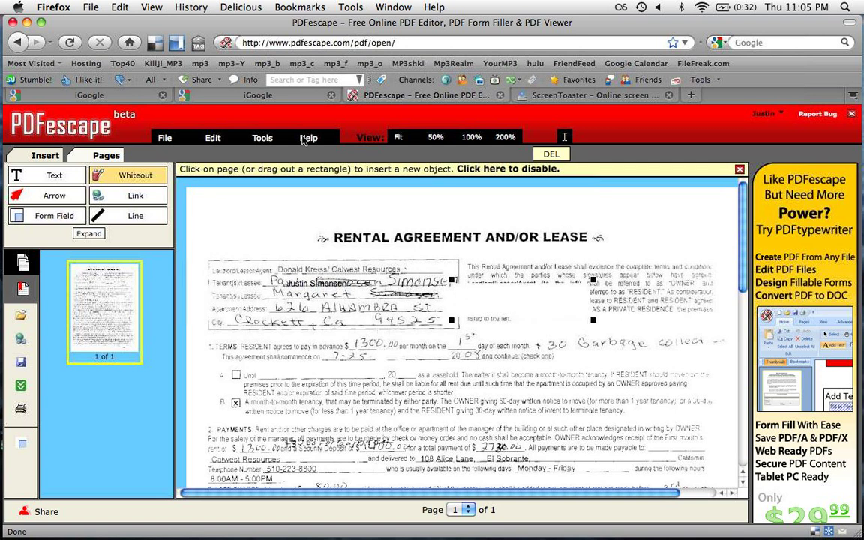
click(119, 6)
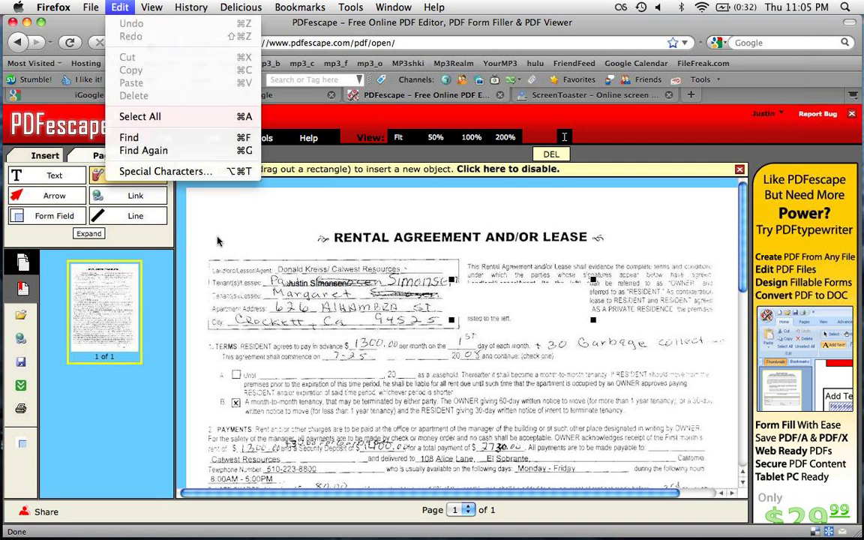
click(218, 240)
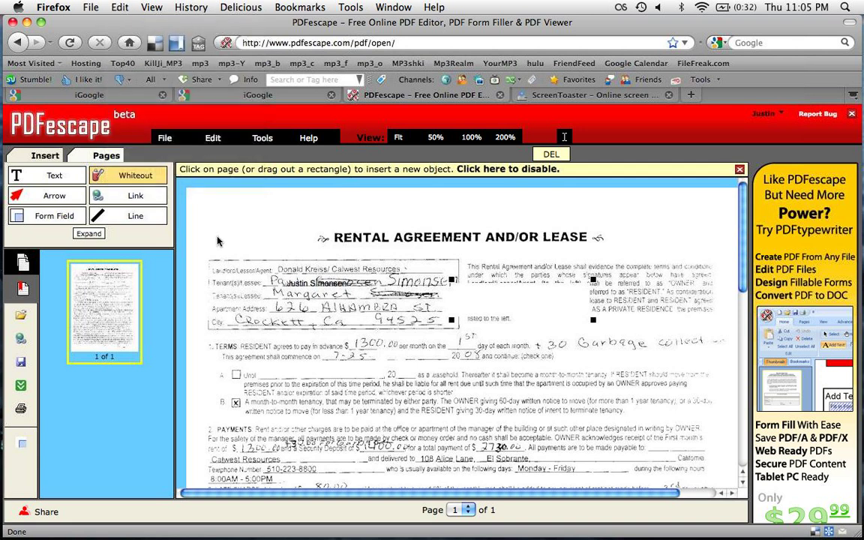
click(214, 137)
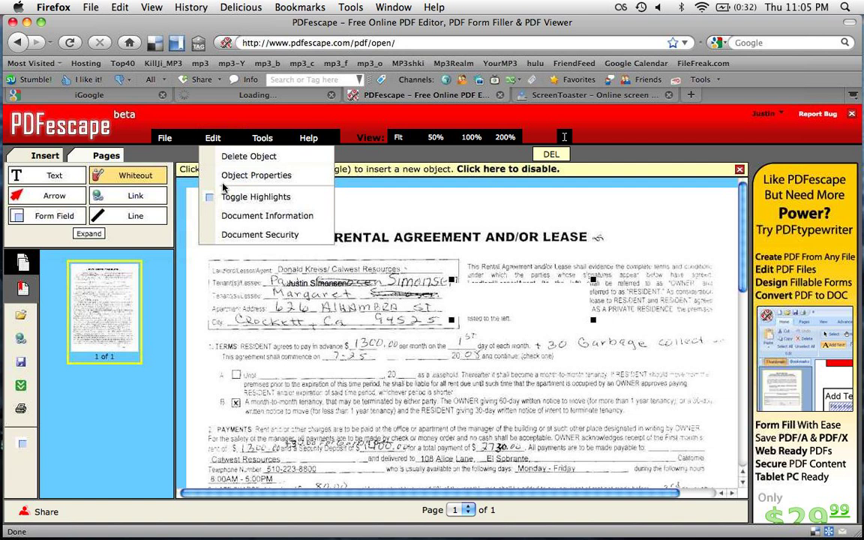
- Move the whiteout box onto the Tenant(s)/Lessee line and shrink it to that line
drag(404, 264, 458, 184)
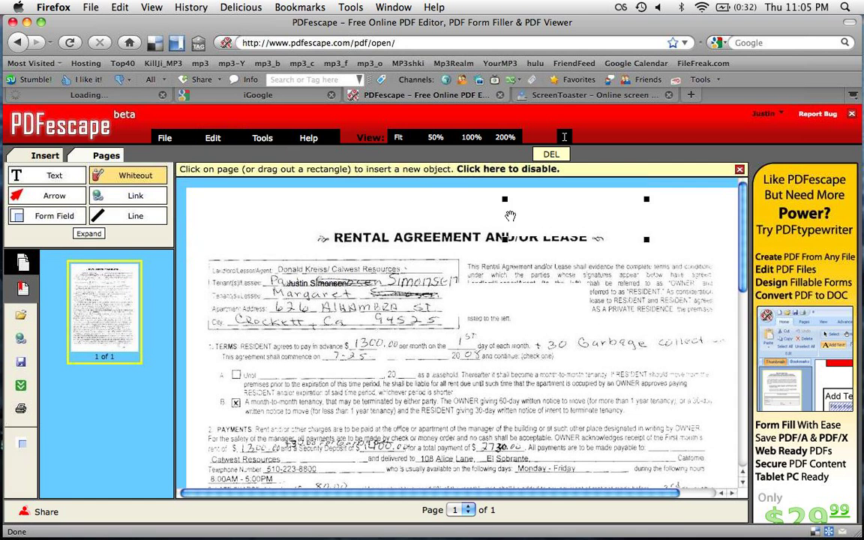
drag(491, 301, 359, 323)
drag(406, 244, 313, 283)
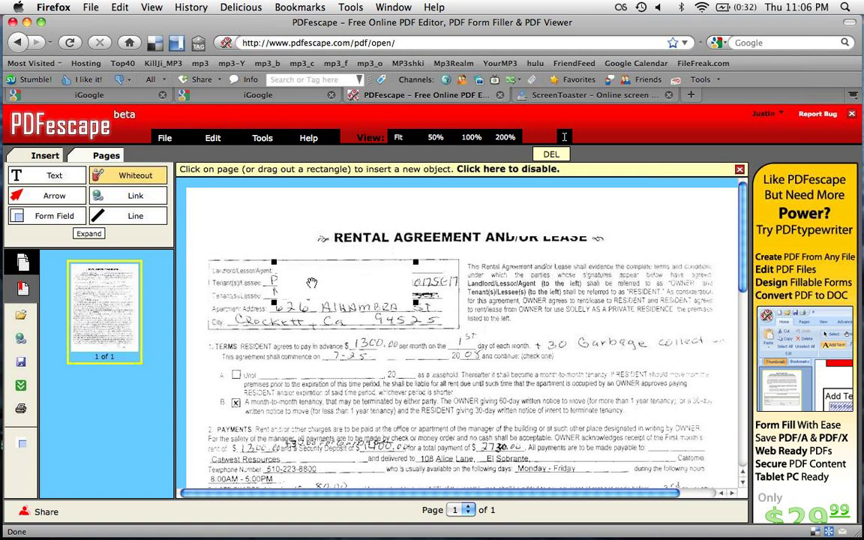
drag(415, 302, 414, 275)
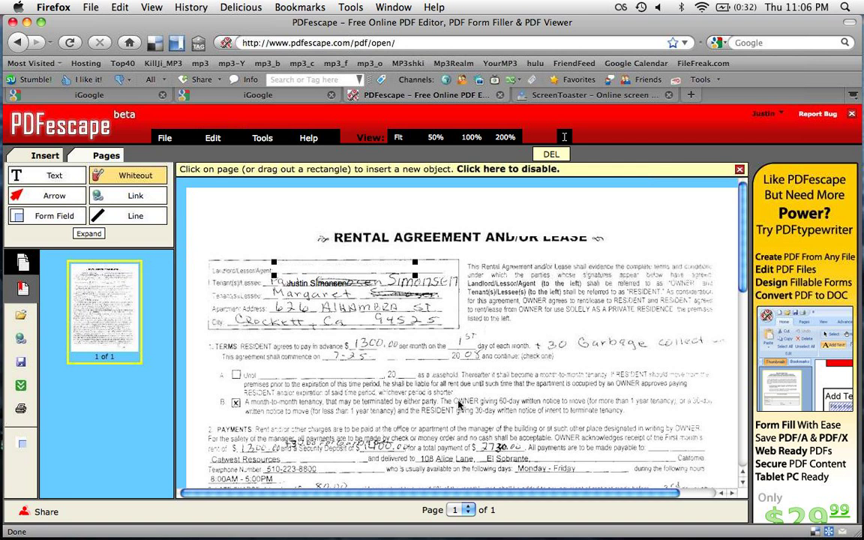
click(133, 178)
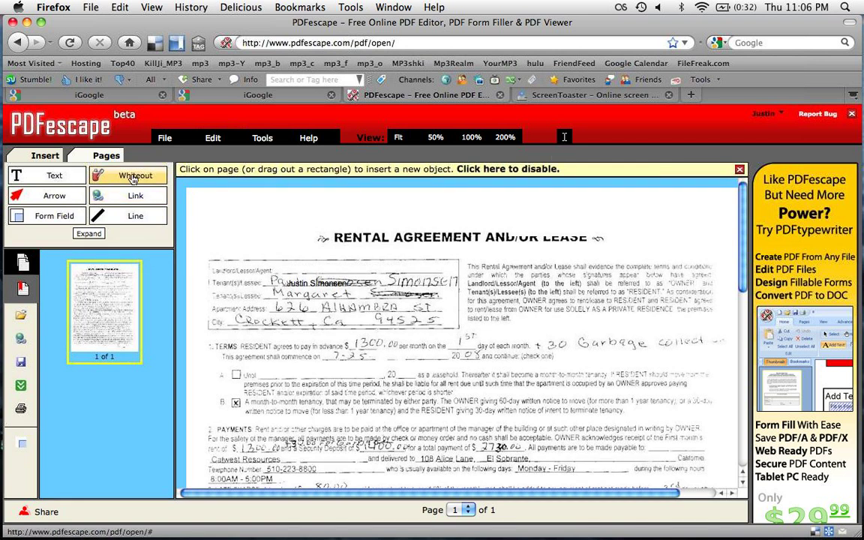
- Whiteout the first letters of the typed name and delete the accidental extra box
click(133, 178)
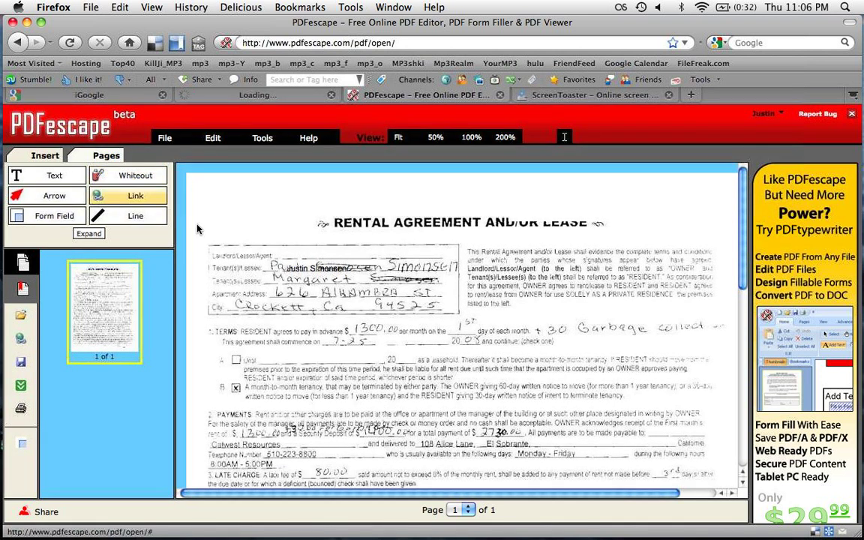
click(134, 177)
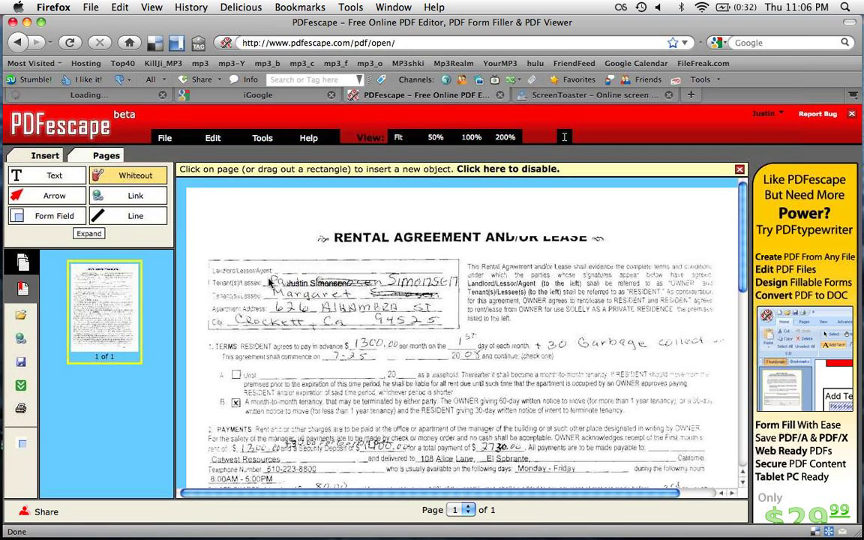
drag(264, 274, 300, 290)
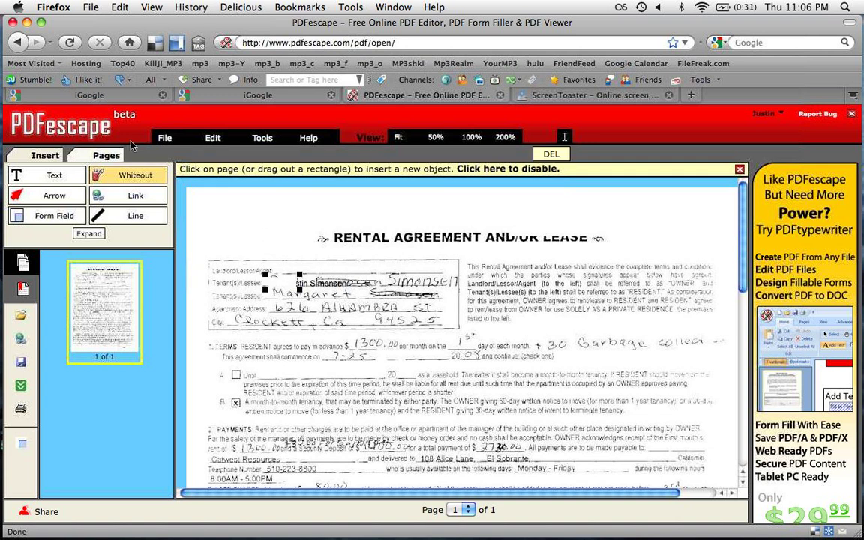
click(222, 198)
key(Delete)
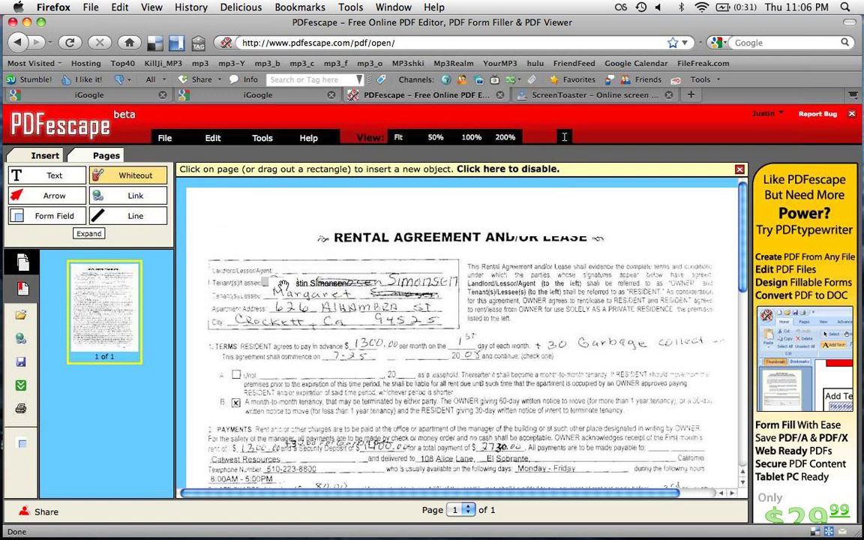
- Stop inserting whiteout boxes and zoom in on the lease page
click(283, 284)
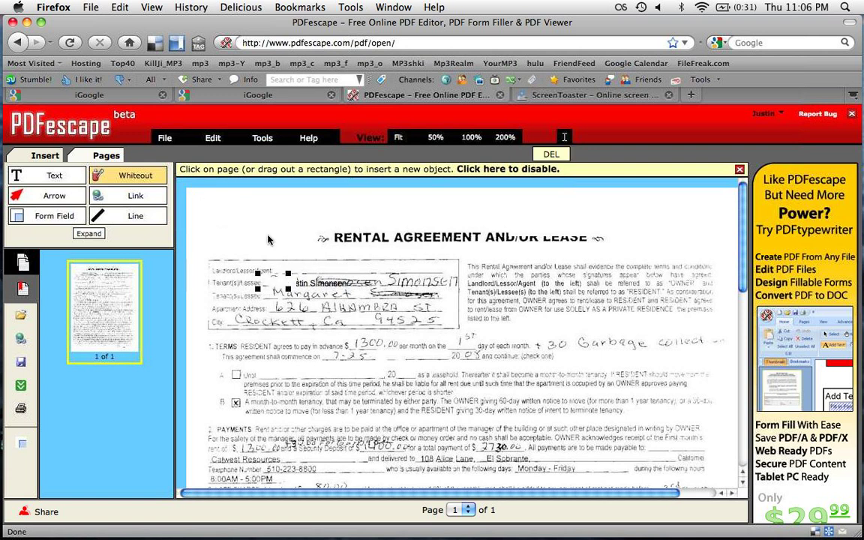
click(136, 177)
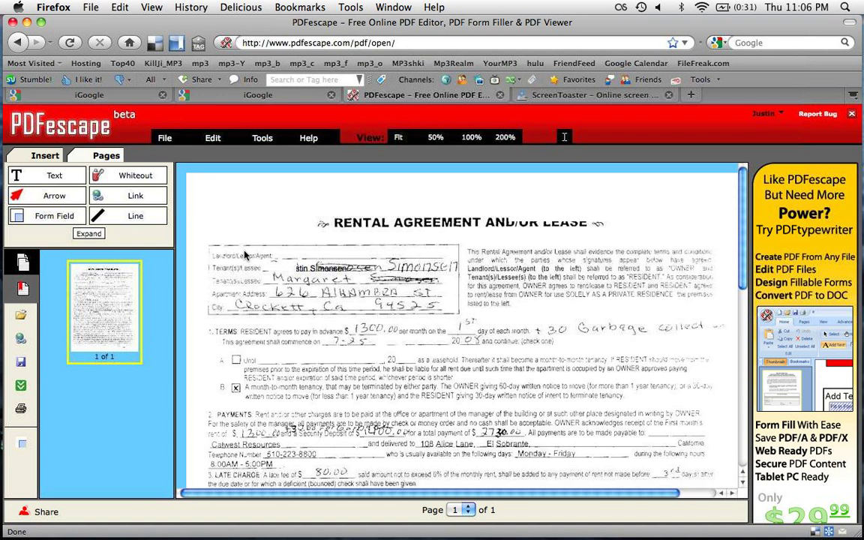
key(super+equal)
key(super+equal)
key(super+equal)
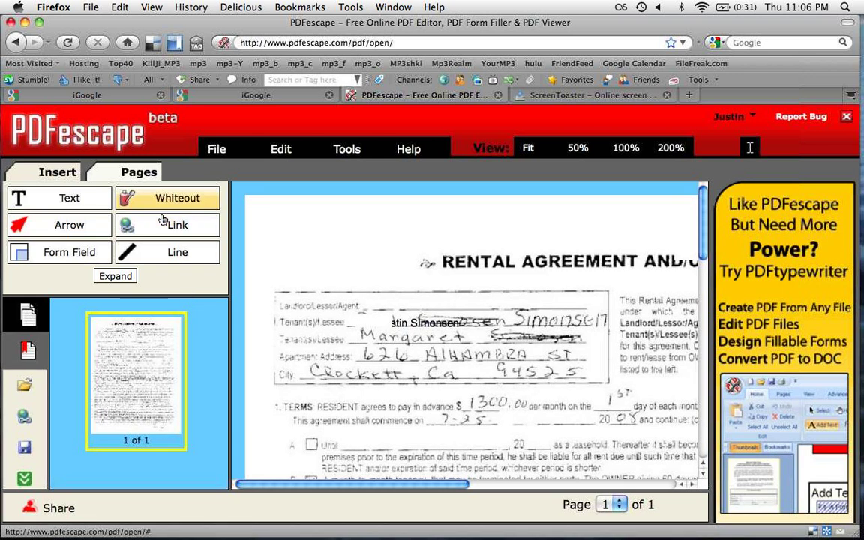
- Draw a wide whiteout strip, move it onto the Tenant(s)/Lessee line and stretch it across the name
click(144, 200)
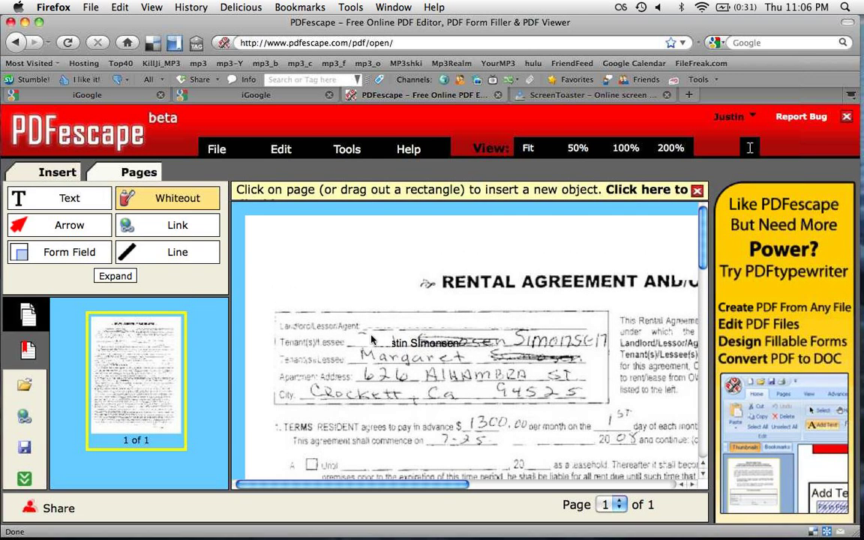
drag(348, 329, 308, 269)
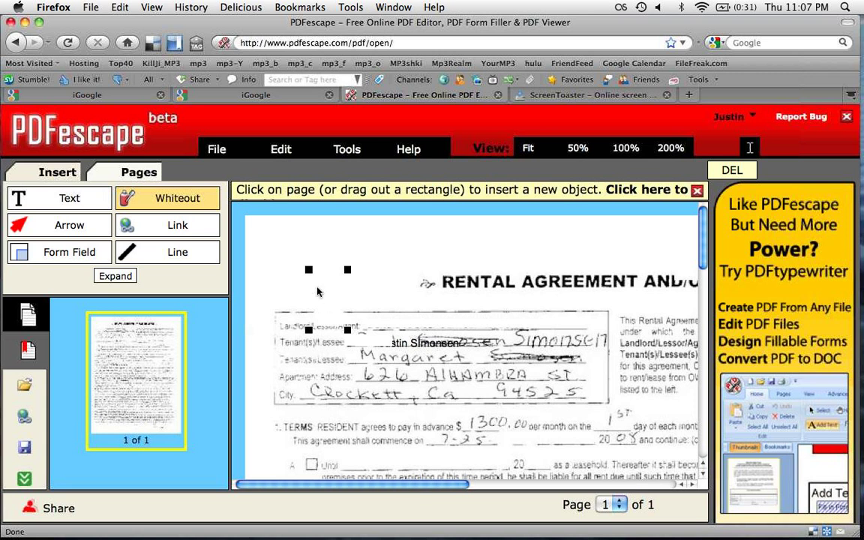
drag(347, 330, 422, 292)
drag(363, 280, 405, 335)
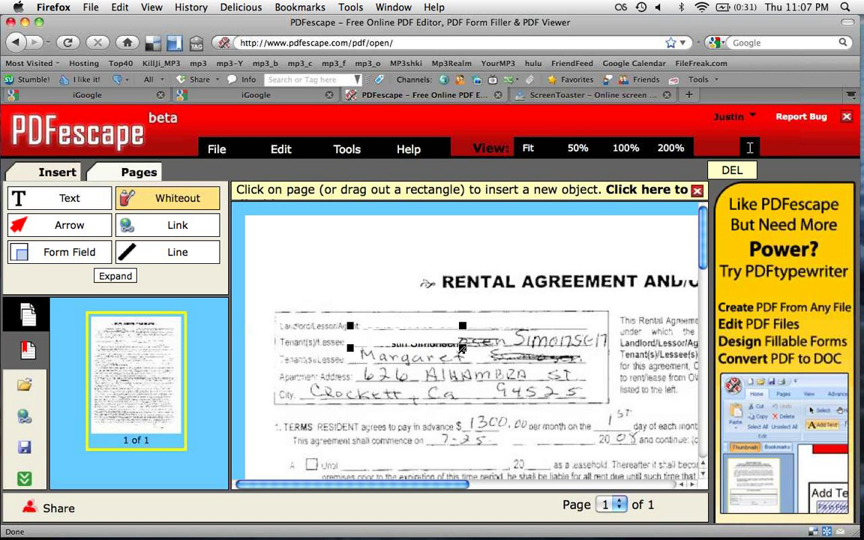
drag(463, 348, 611, 349)
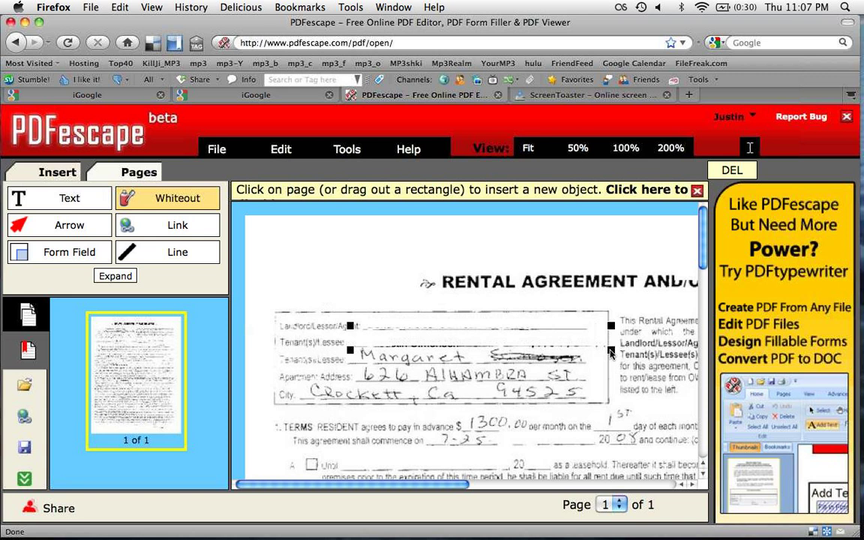
click(174, 200)
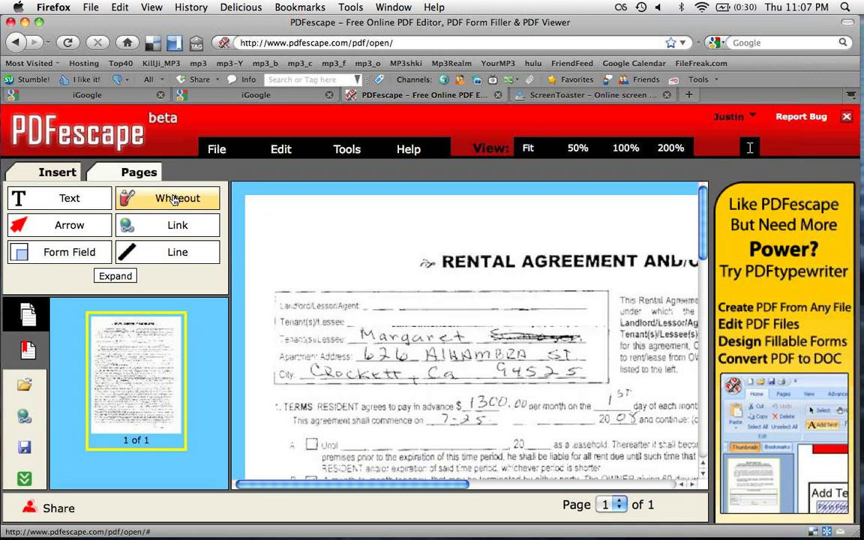
click(160, 199)
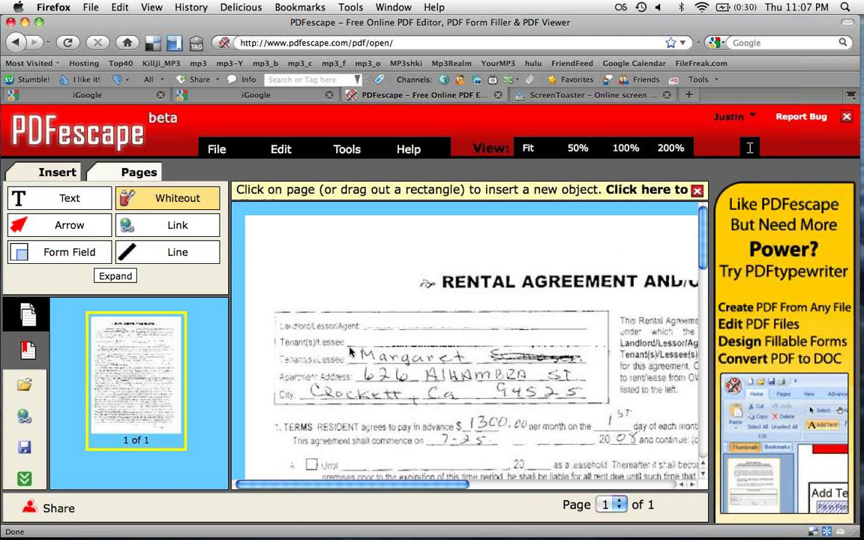
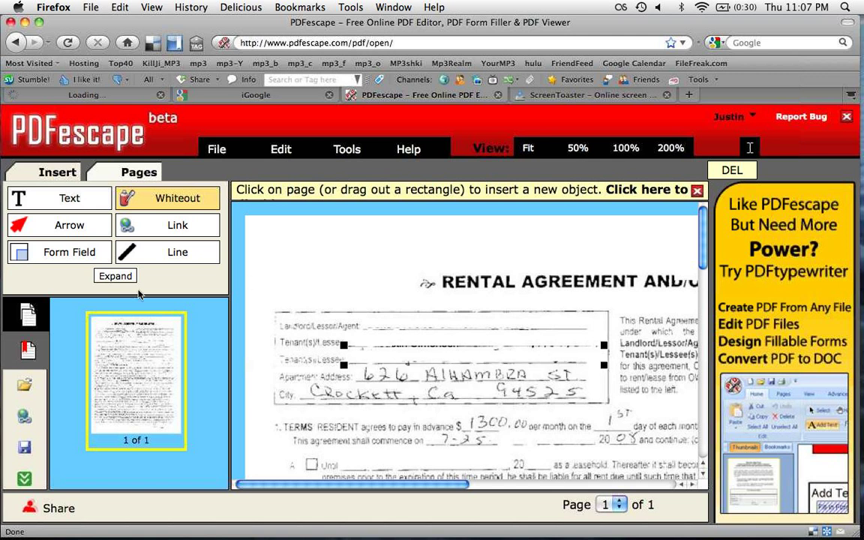
- Stop placing whiteout boxes once the Landlord and Tenant entries are covered
click(166, 201)
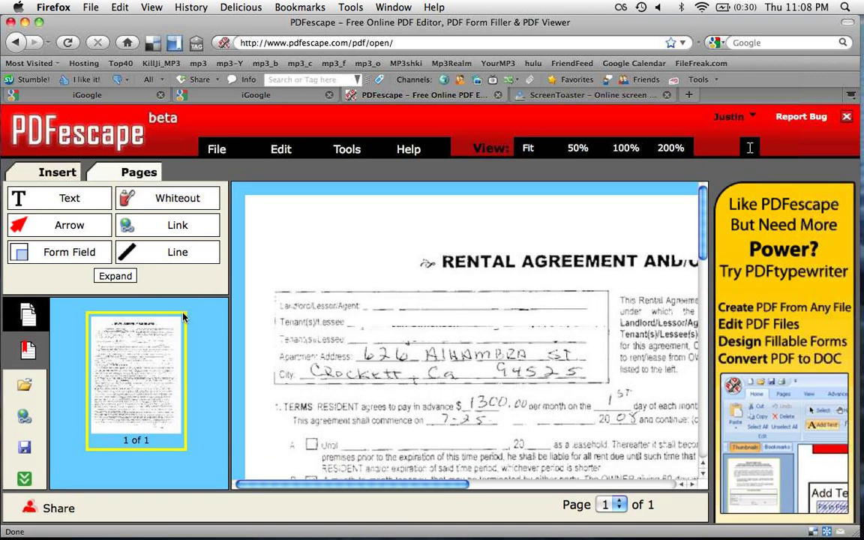
- Zoom out to show more of the page, check the landlord-line whiteout, and ready the Text tool
click(58, 208)
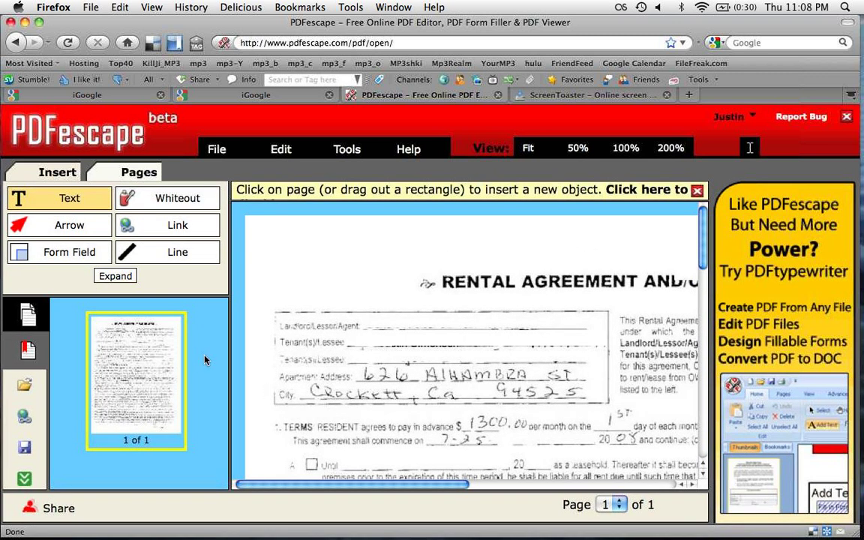
key(super+minus)
key(super+minus)
key(super+minus)
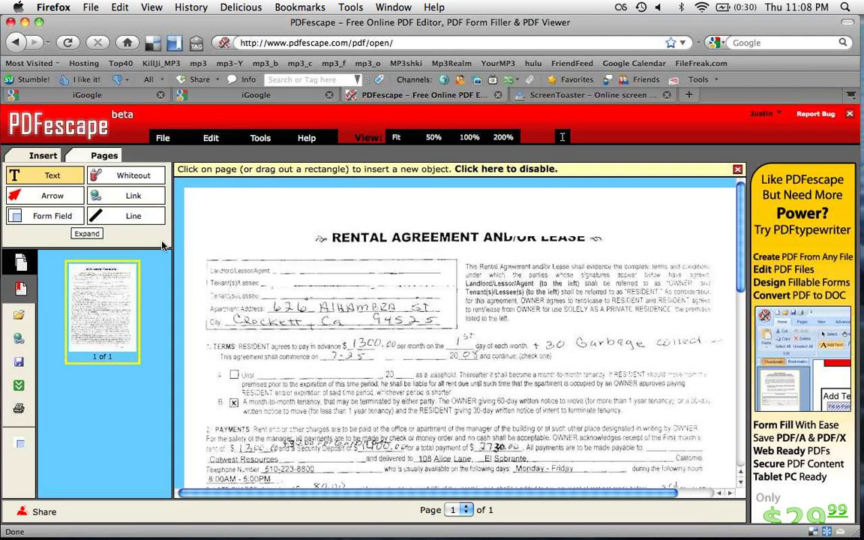
click(66, 176)
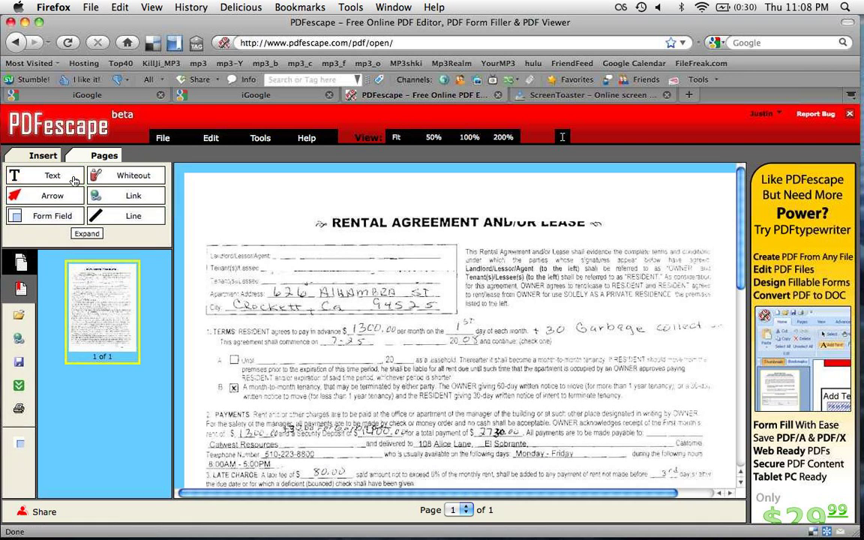
click(287, 255)
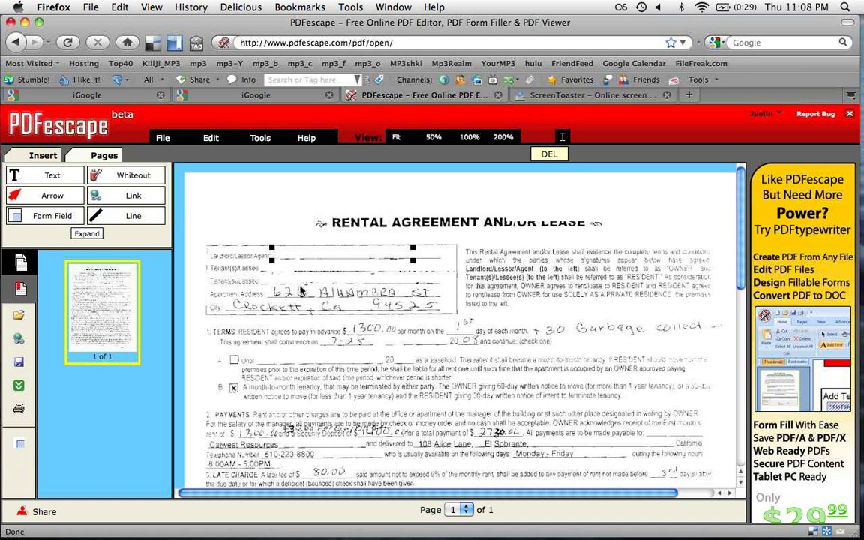
click(562, 138)
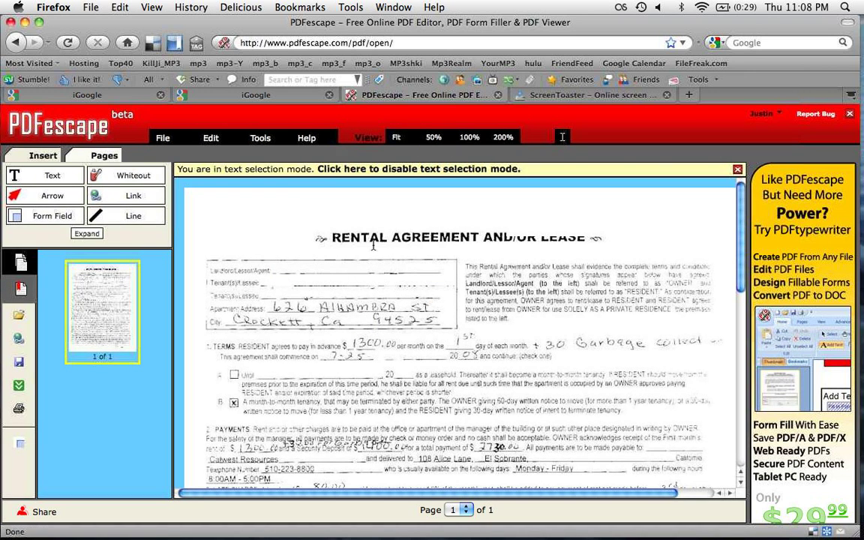
click(41, 177)
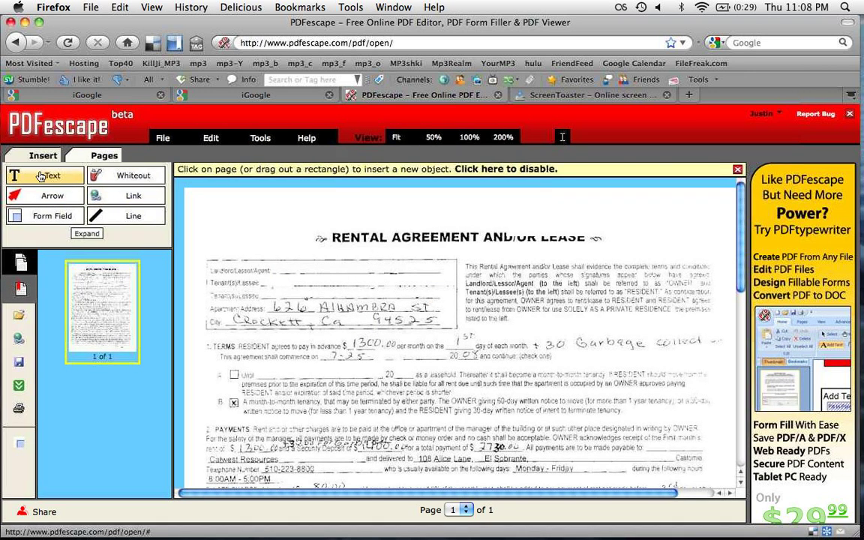
- Type the landlord's name in bold 14-point text on the Landlord/Lessor/Agent line, fixing the surname typo
click(284, 271)
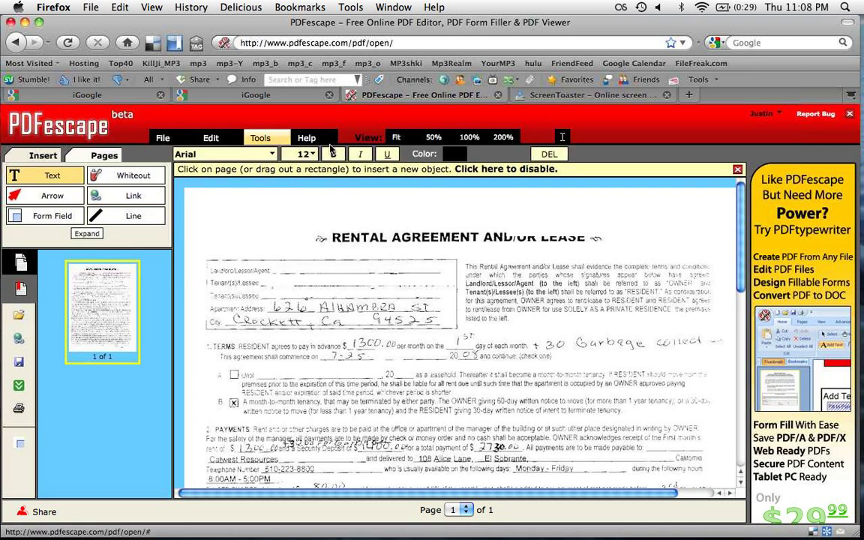
click(307, 154)
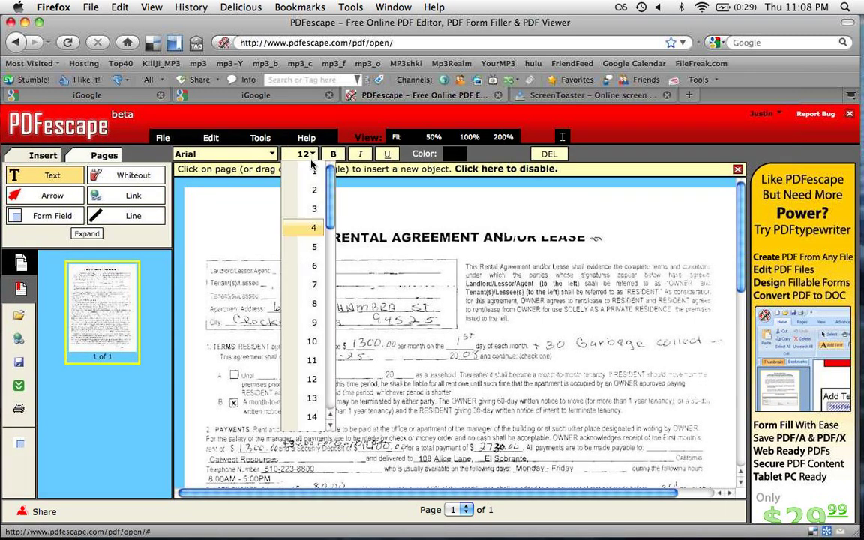
click(311, 417)
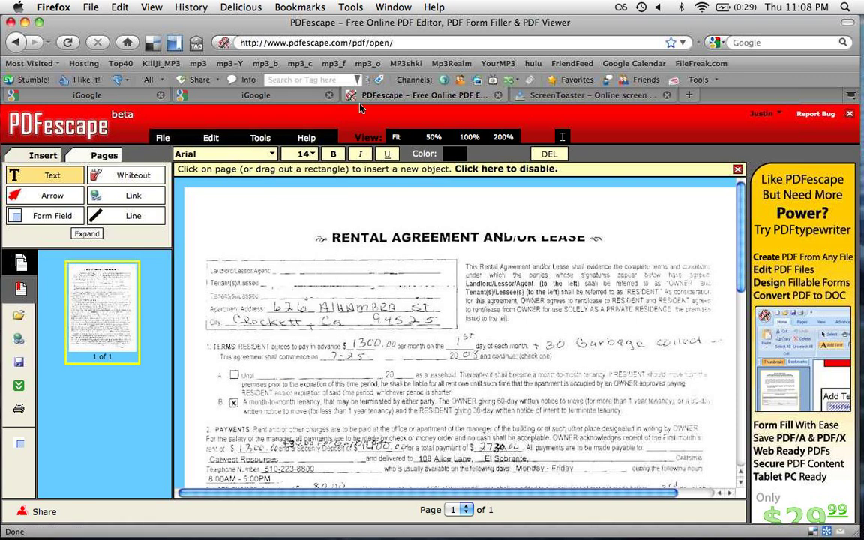
click(329, 157)
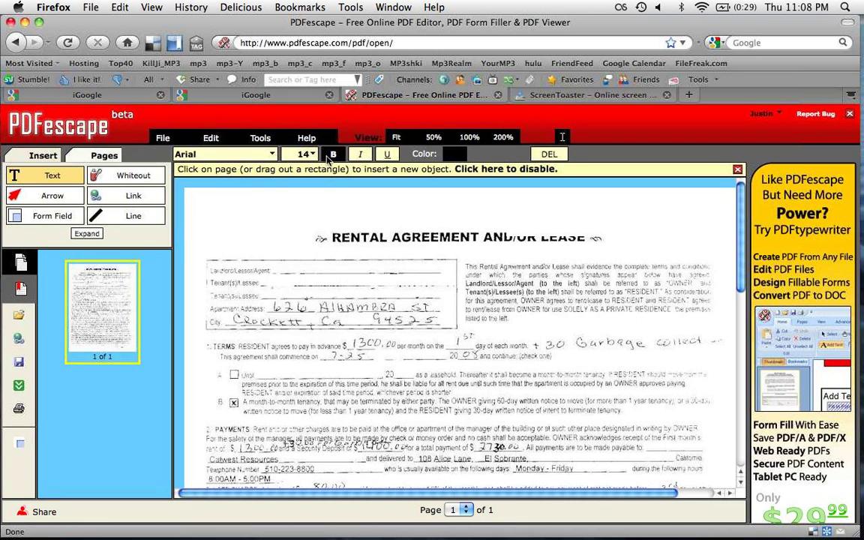
click(295, 272)
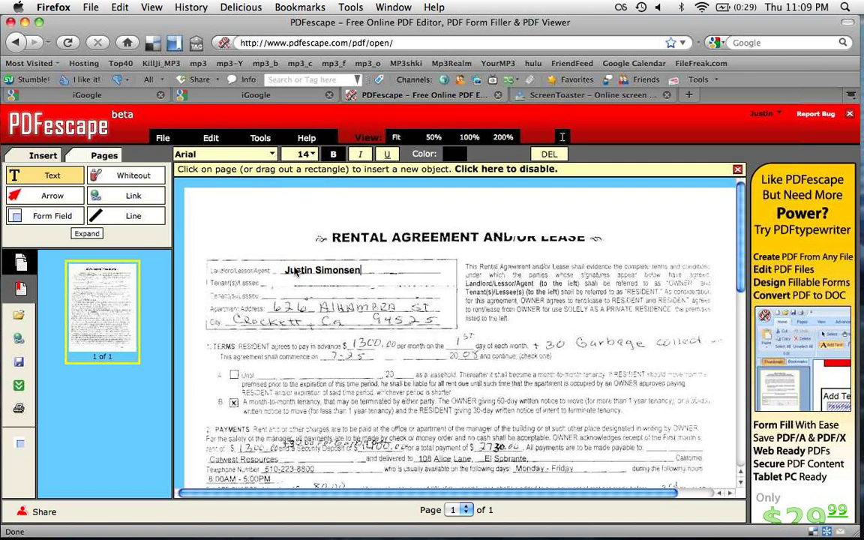
click(295, 270)
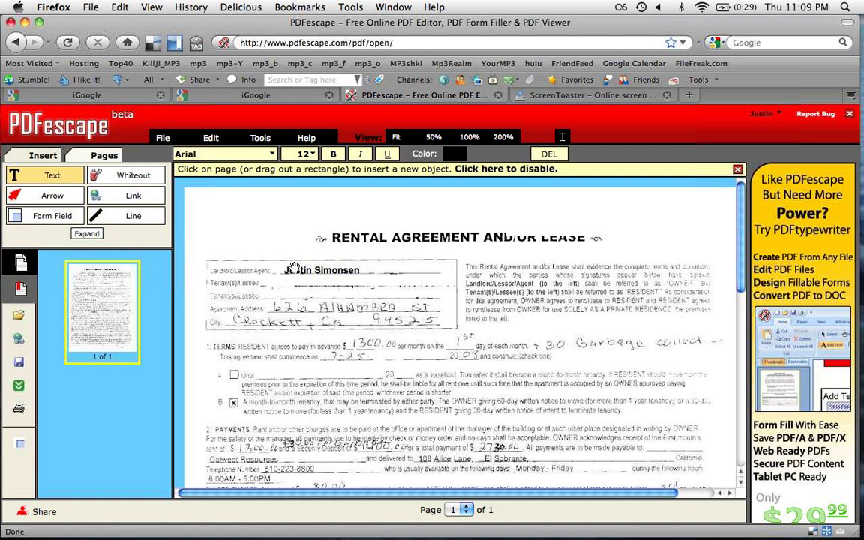
click(51, 182)
click(51, 179)
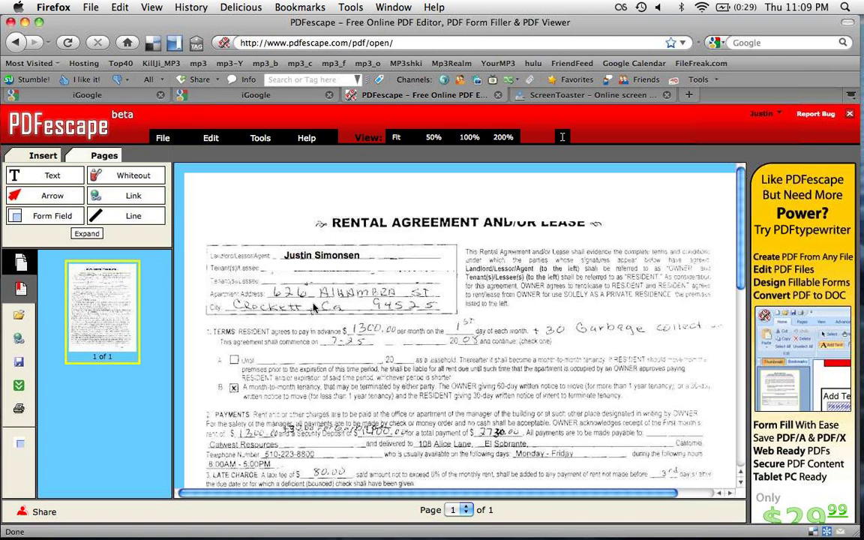
- Start a text entry on the Tenant(s)/Lessee line and set its font size to 16
click(42, 178)
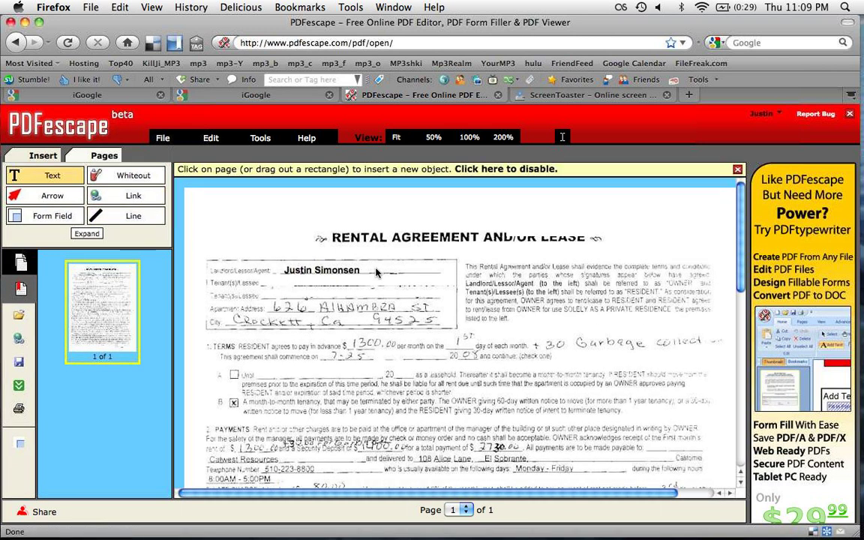
click(316, 283)
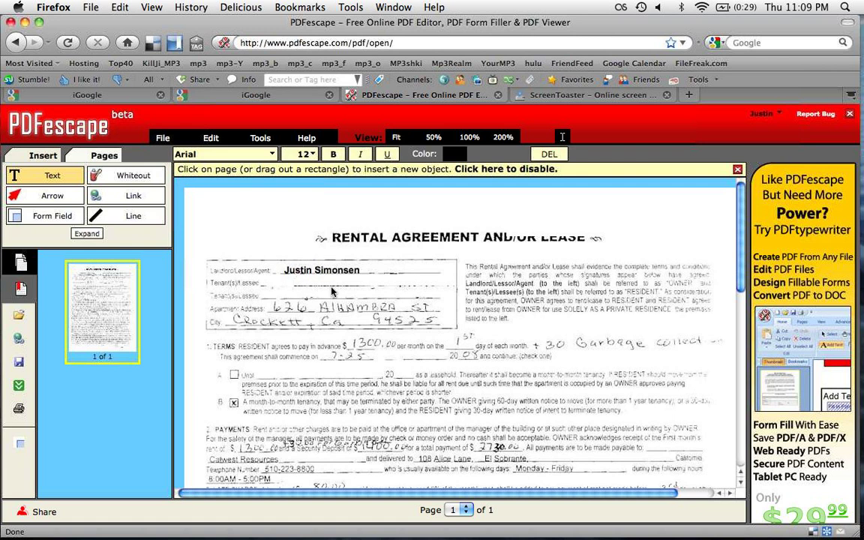
text(B)
key(BackSpace)
click(308, 155)
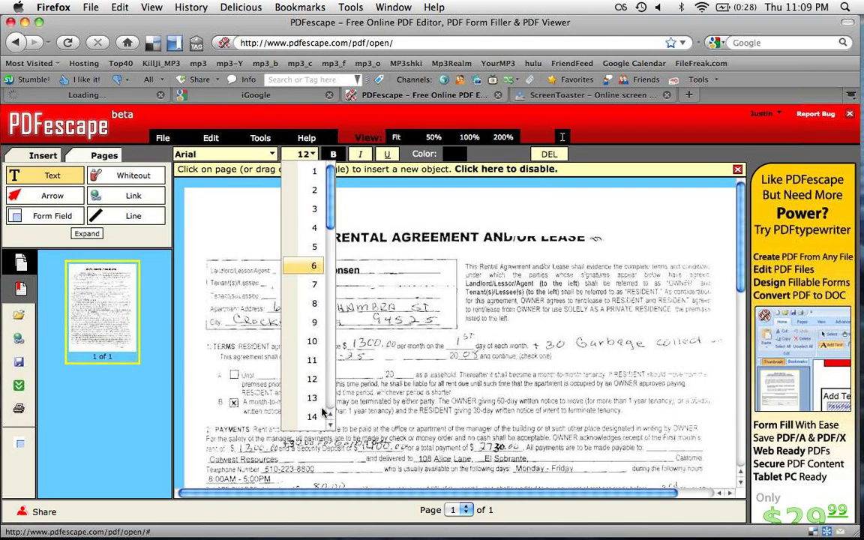
scroll(323, 412, down, 4)
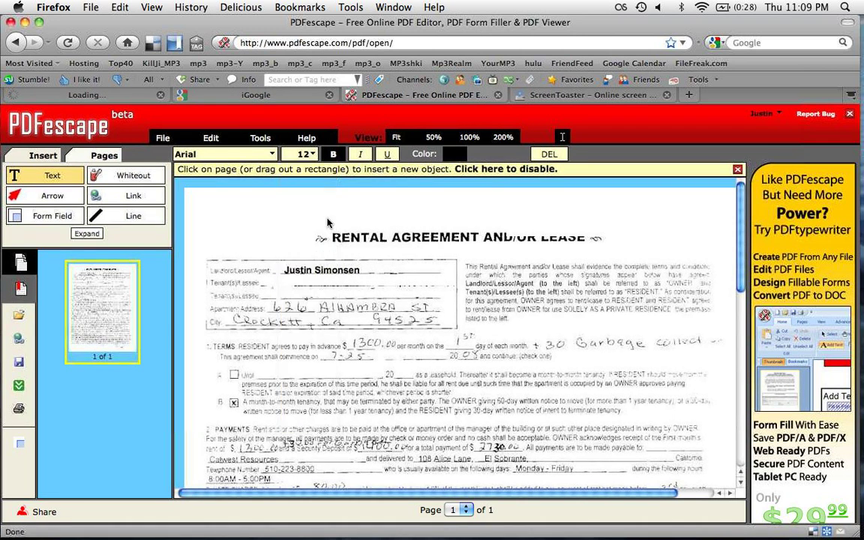
click(312, 155)
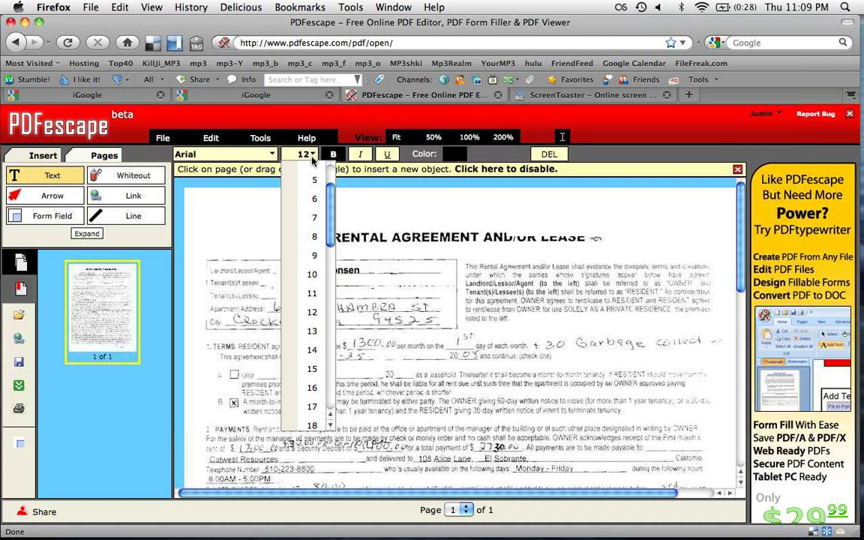
click(313, 388)
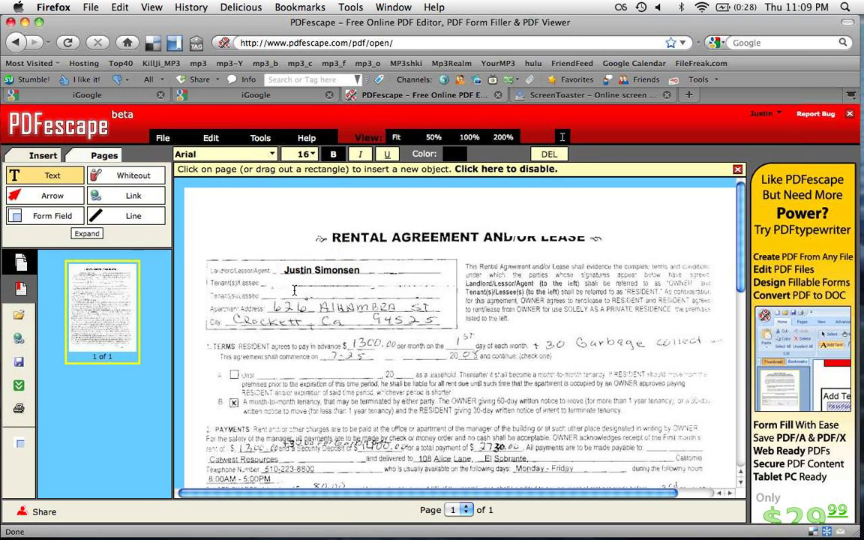
- Type the tenant's name in bold, correcting the surname's capitalisation
click(289, 282)
text(Bill)
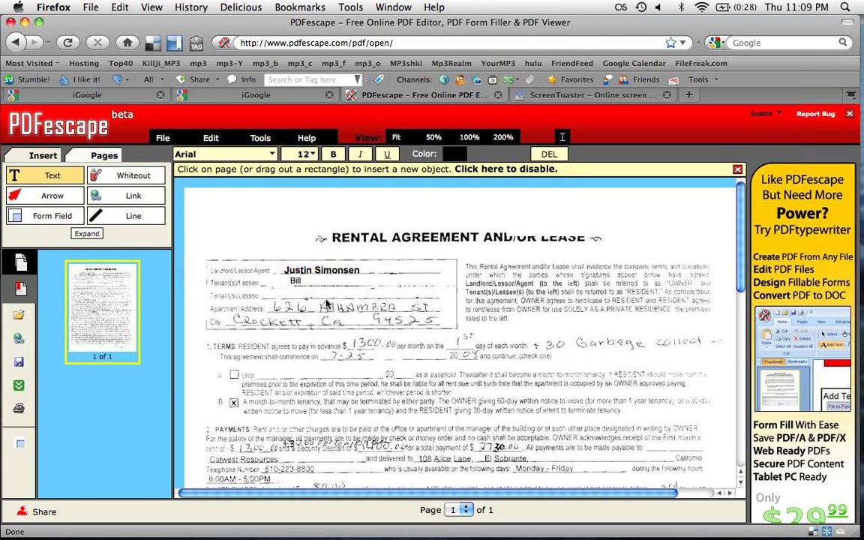
key(BackSpace)
key(BackSpace)
key(BackSpace)
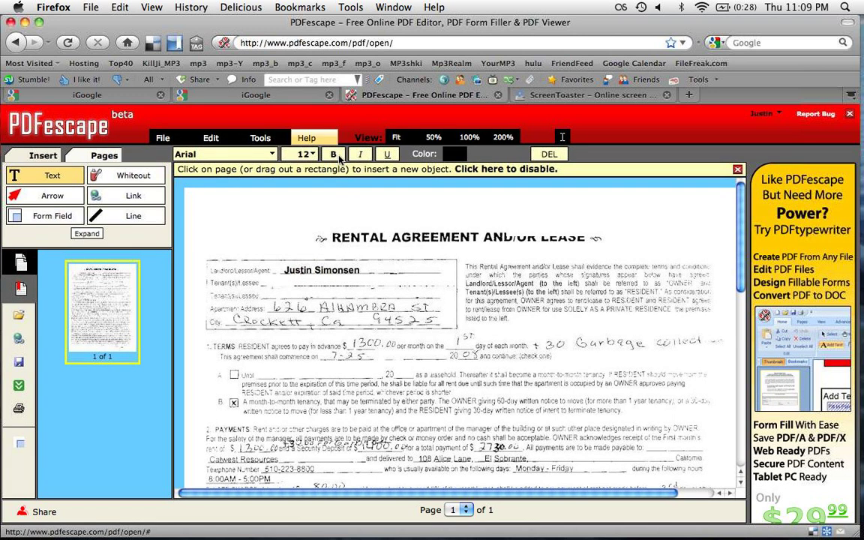
click(335, 155)
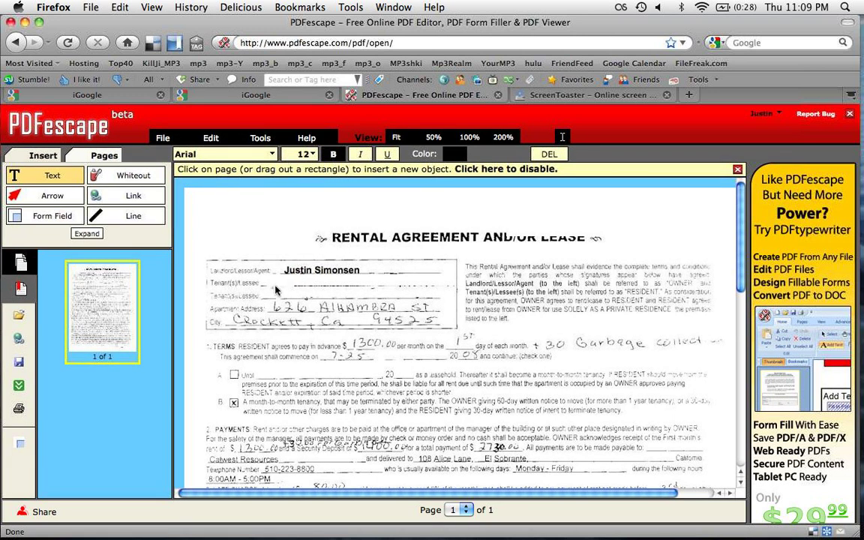
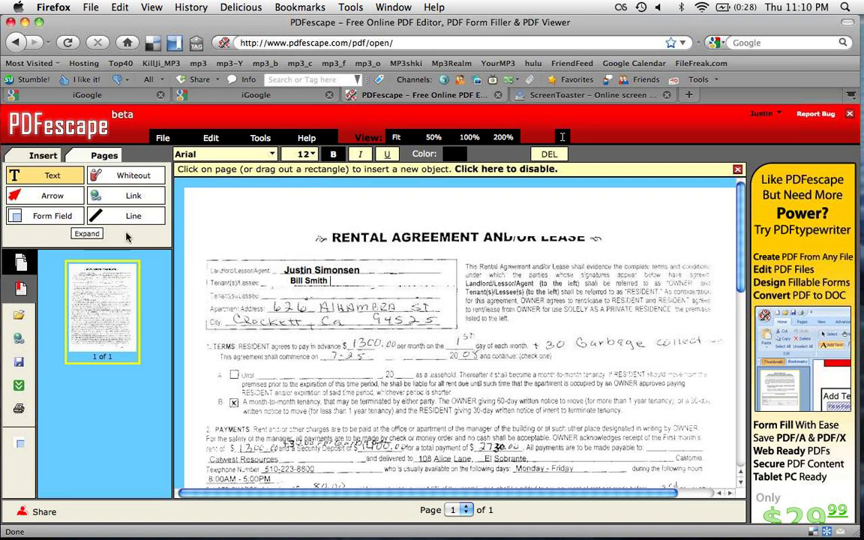
- Cover the handwritten Apartment Address entry with a whiteout box
click(124, 176)
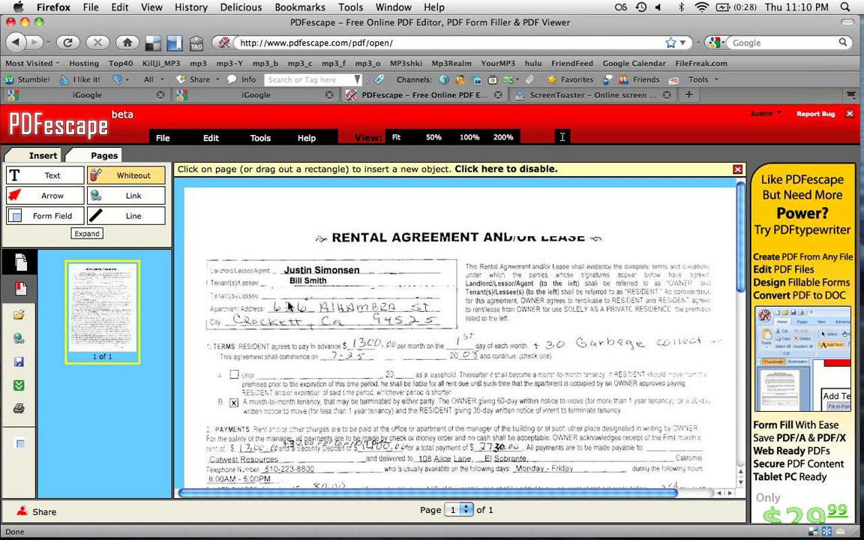
drag(267, 300, 433, 312)
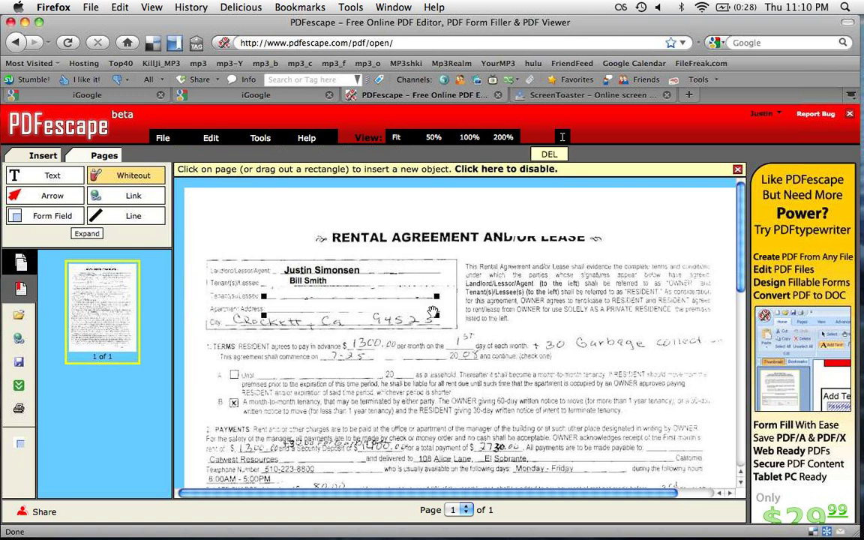
scroll(401, 317, down, 5)
scroll(401, 317, up, 5)
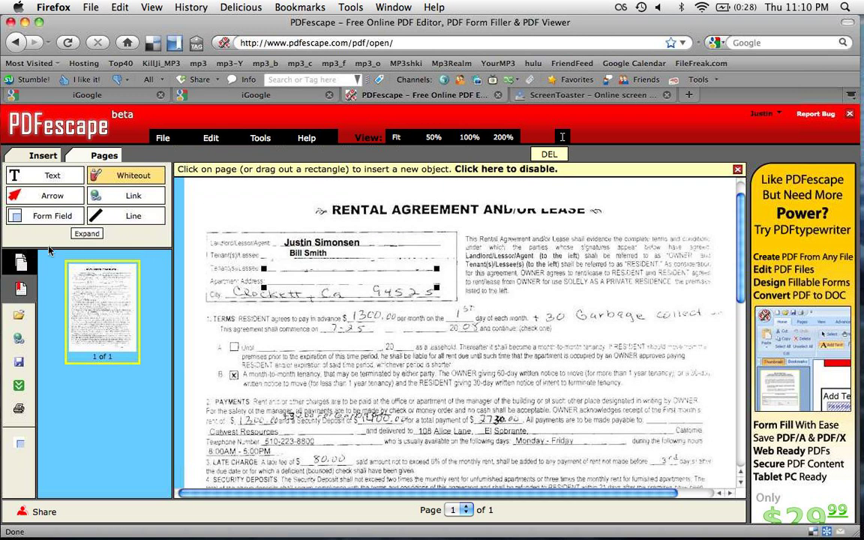
click(51, 177)
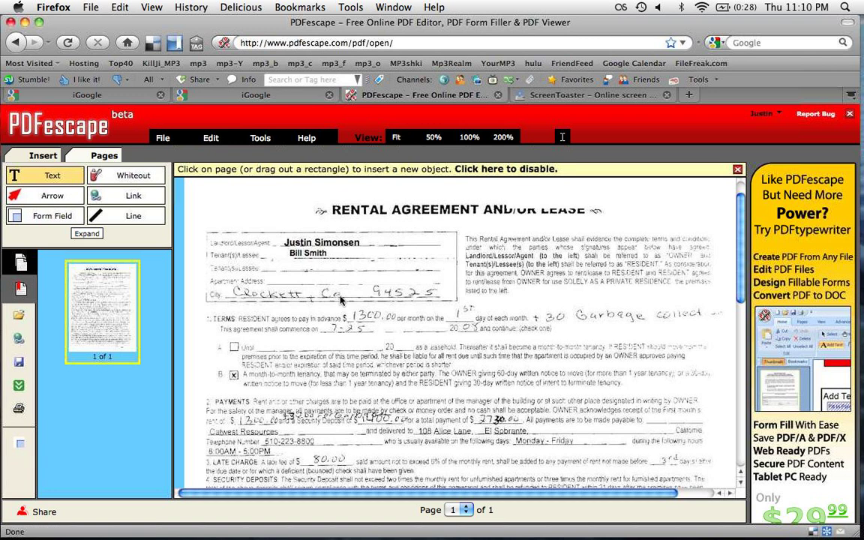
- Type the street address on the Apartment Address line in 16-point text, fixing a typo
click(275, 276)
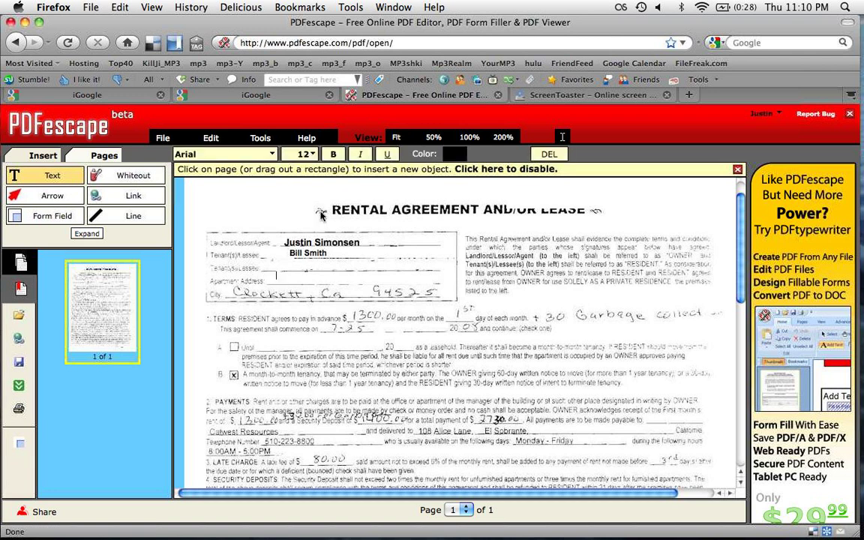
click(307, 155)
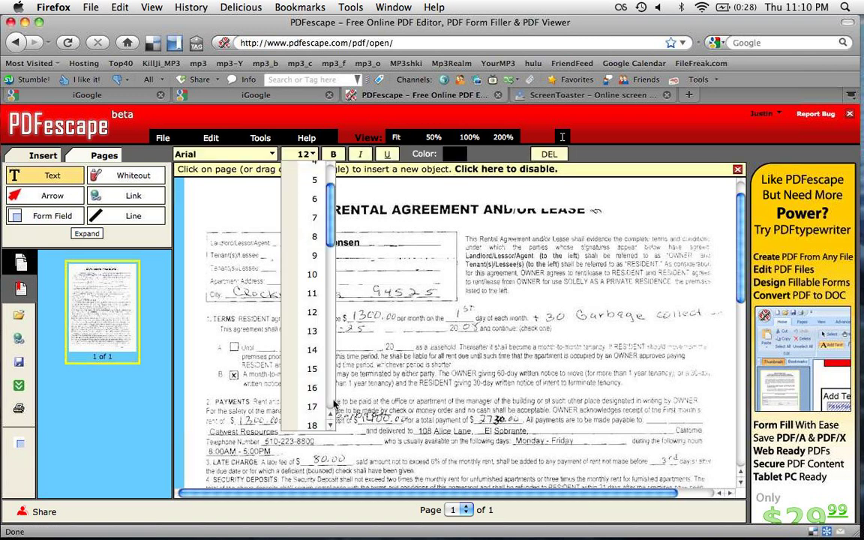
click(312, 391)
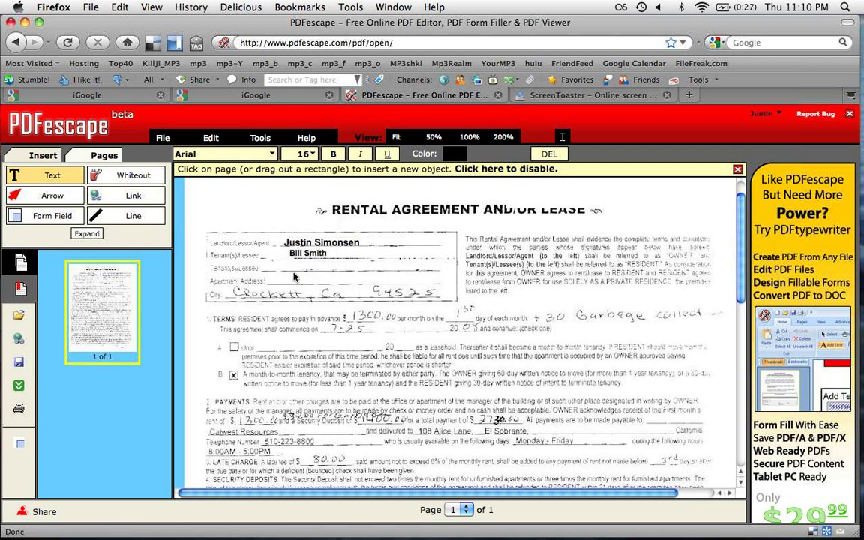
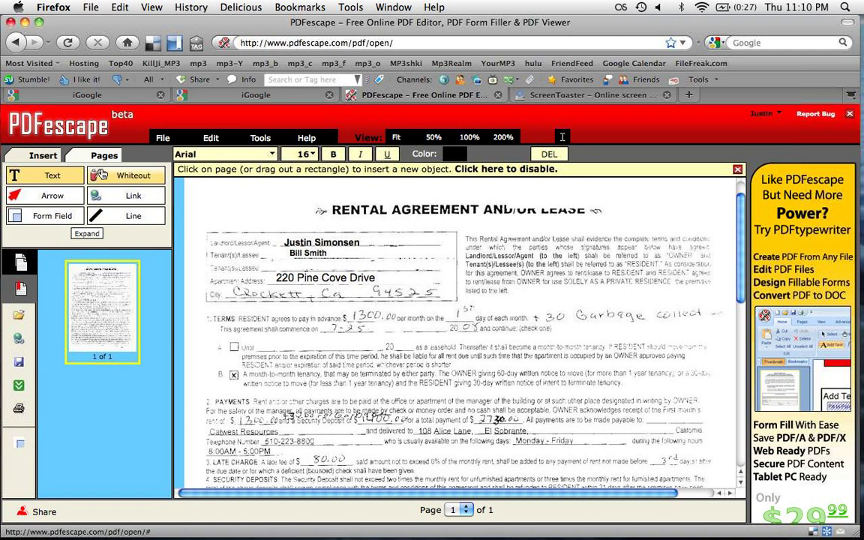
- White out the handwritten city entry and type the city, state and ZIP code there in 16-point text
click(126, 175)
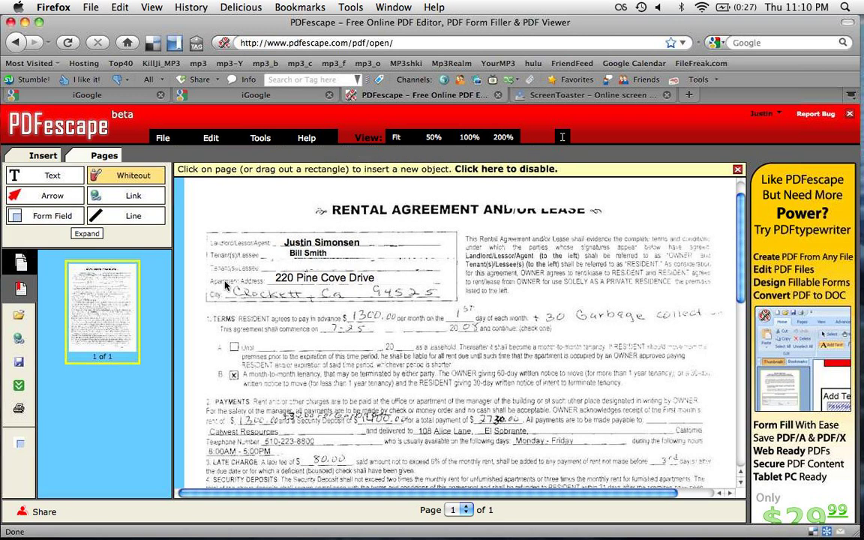
drag(225, 289, 444, 301)
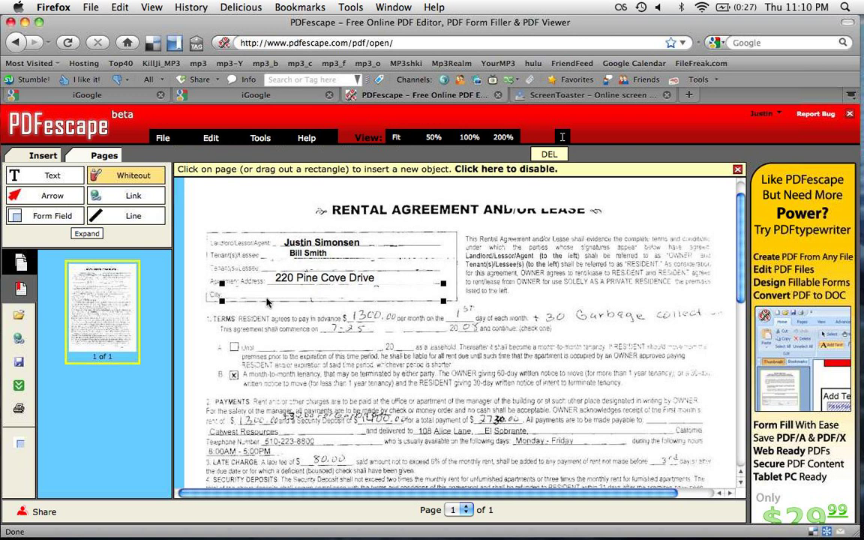
click(46, 175)
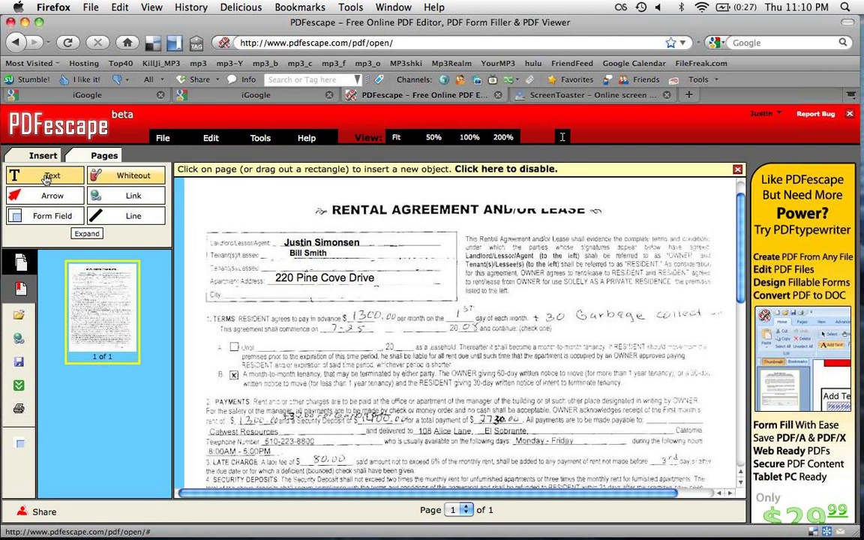
click(212, 262)
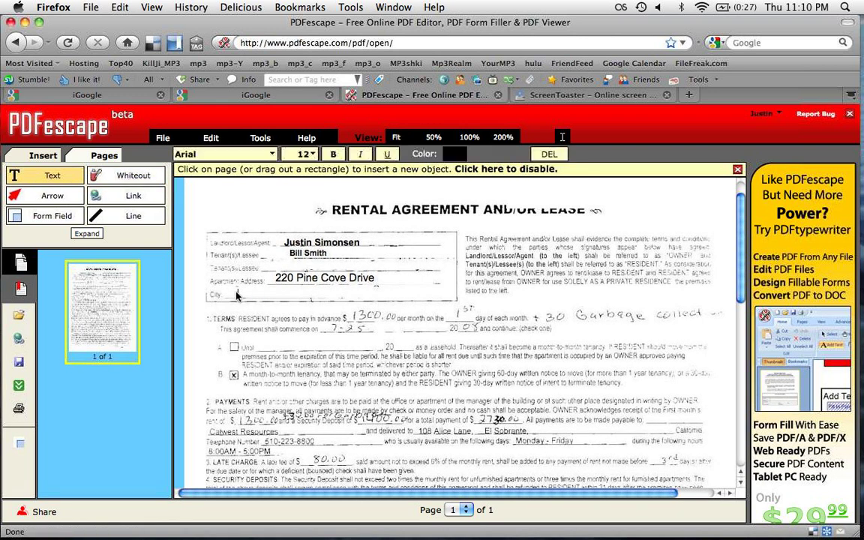
click(303, 154)
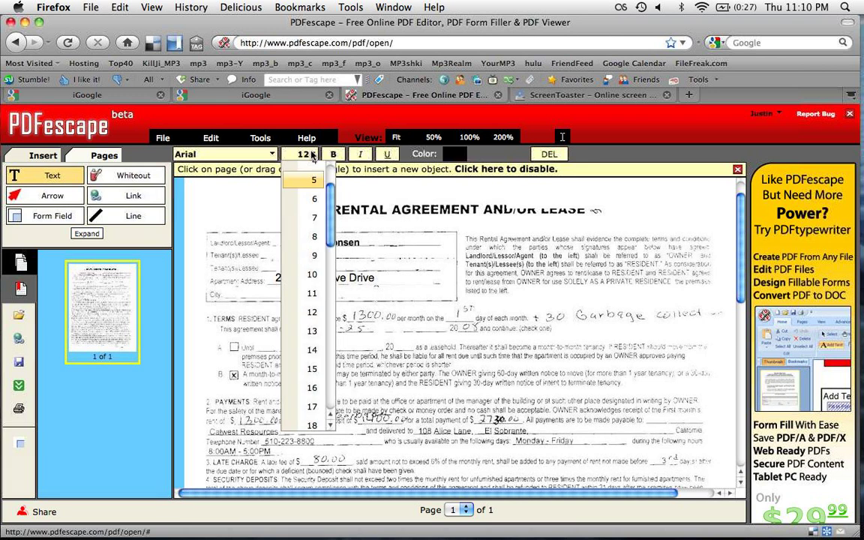
click(312, 388)
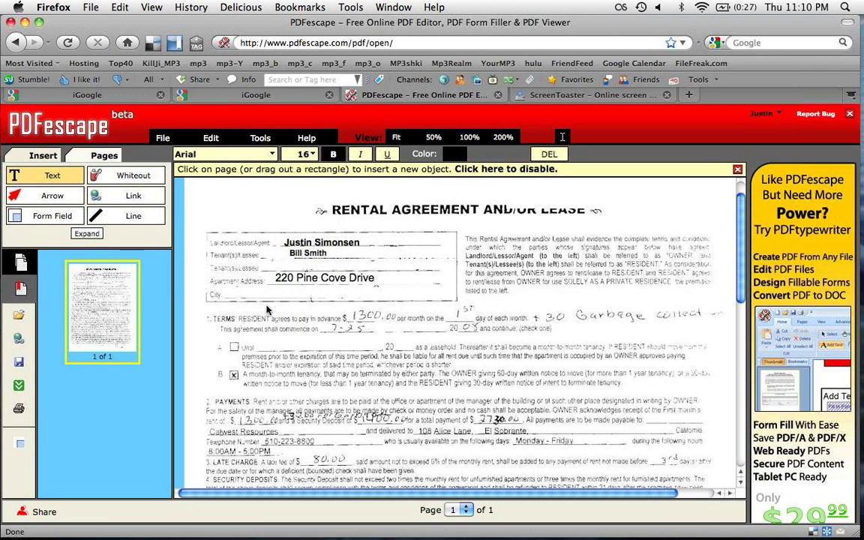
click(226, 296)
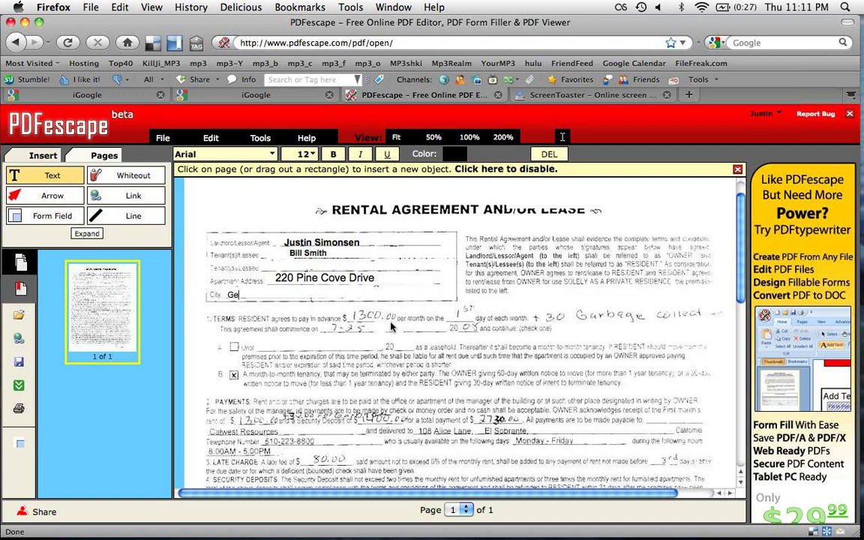
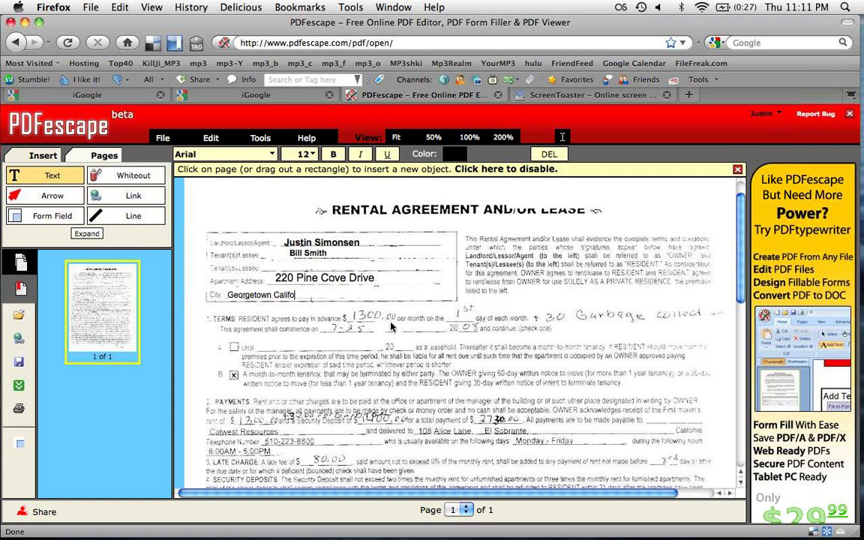
- Save progress on the edited rental agreement
scroll(741, 257, down, 1)
scroll(741, 257, down, 5)
scroll(722, 171, up, 6)
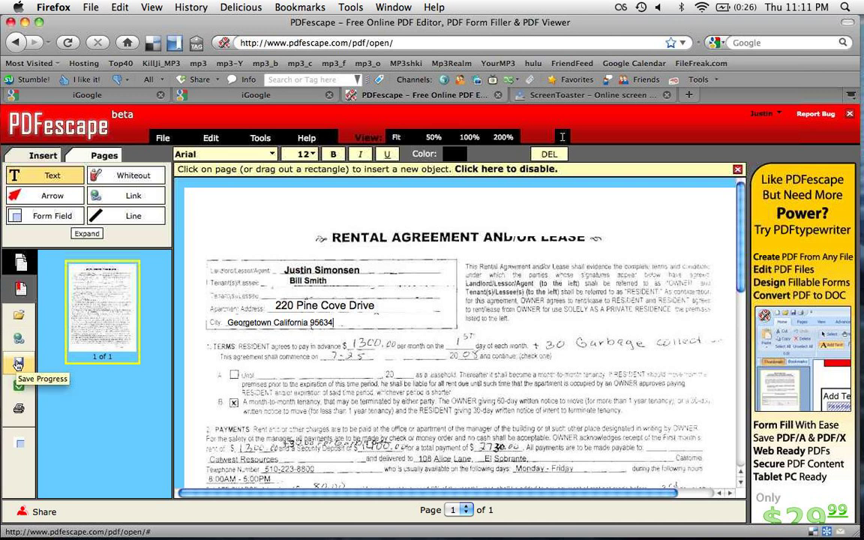
click(18, 364)
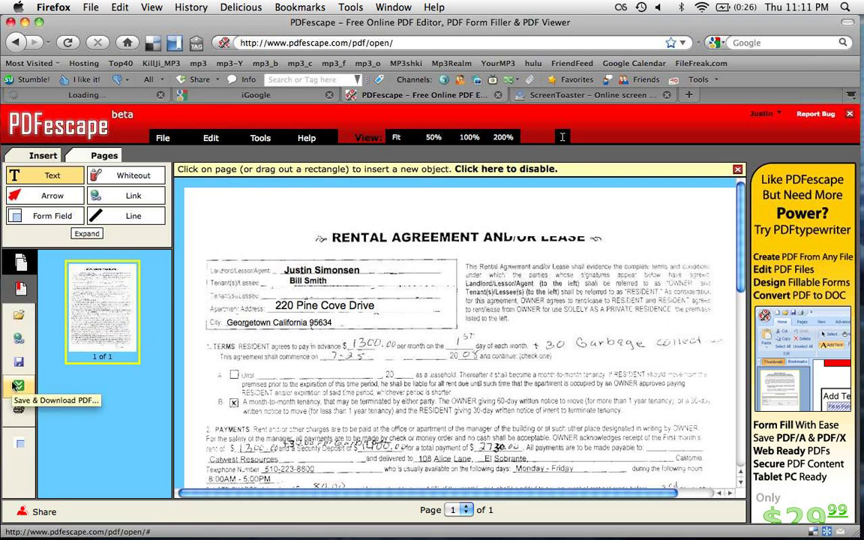
- Save and download the PDF, also requesting an emailed copy sent to the user's e-mail address
click(18, 386)
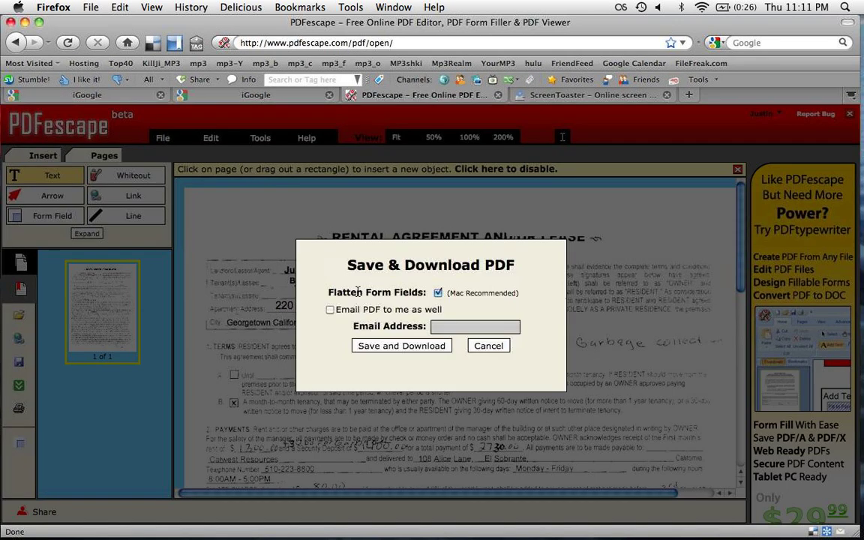
click(331, 310)
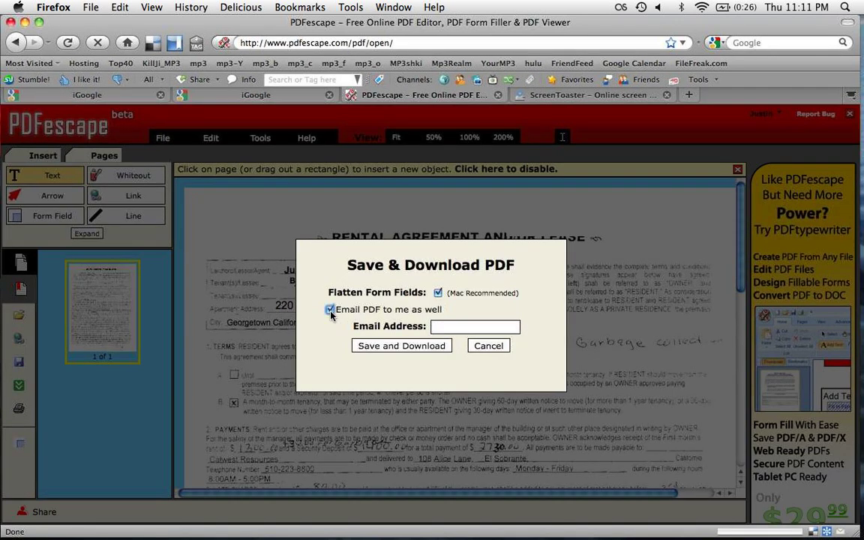
click(443, 327)
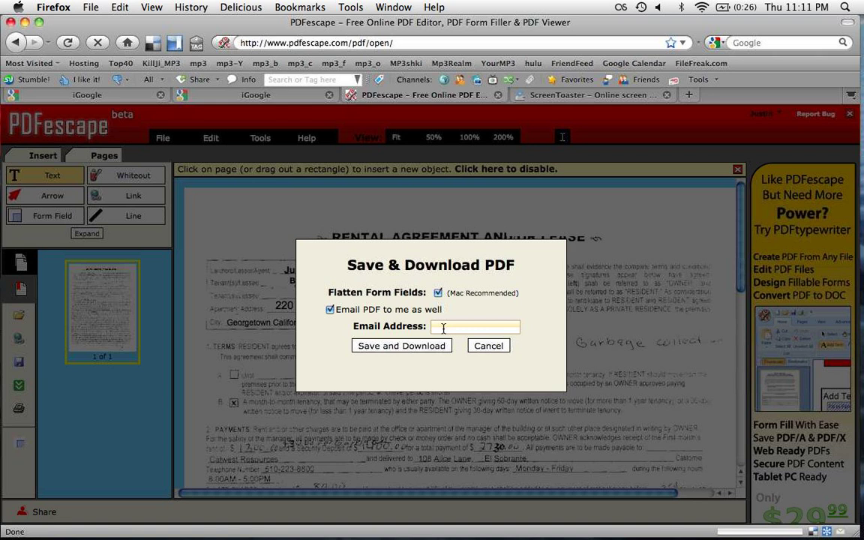
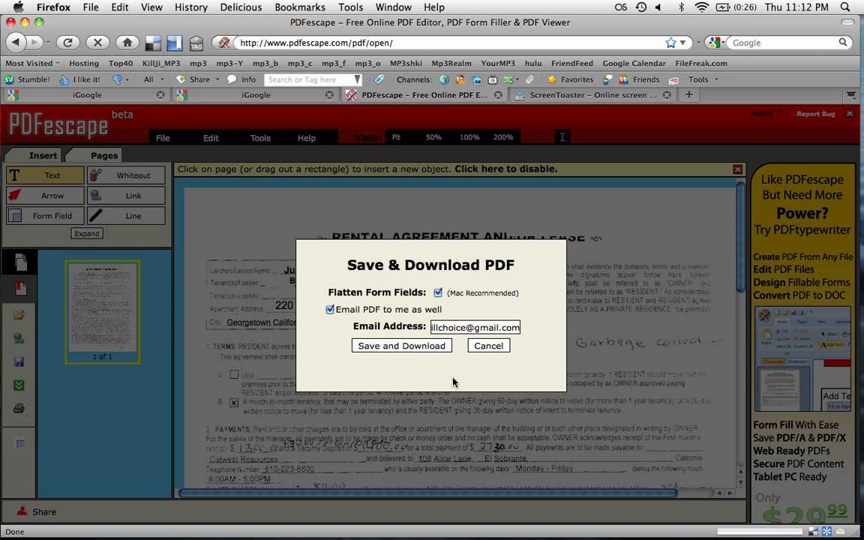
click(384, 347)
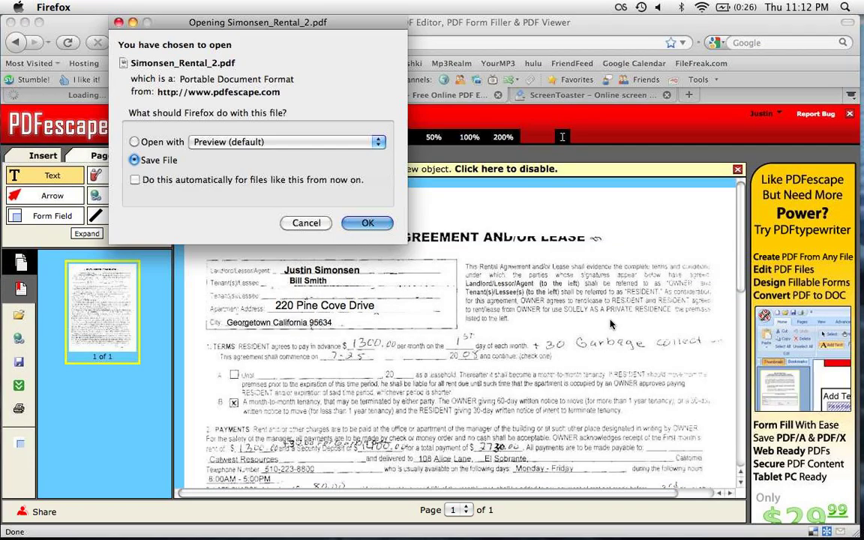
- Confirm saving the downloaded rental agreement PDF in Firefox's download dialog
key(Return)
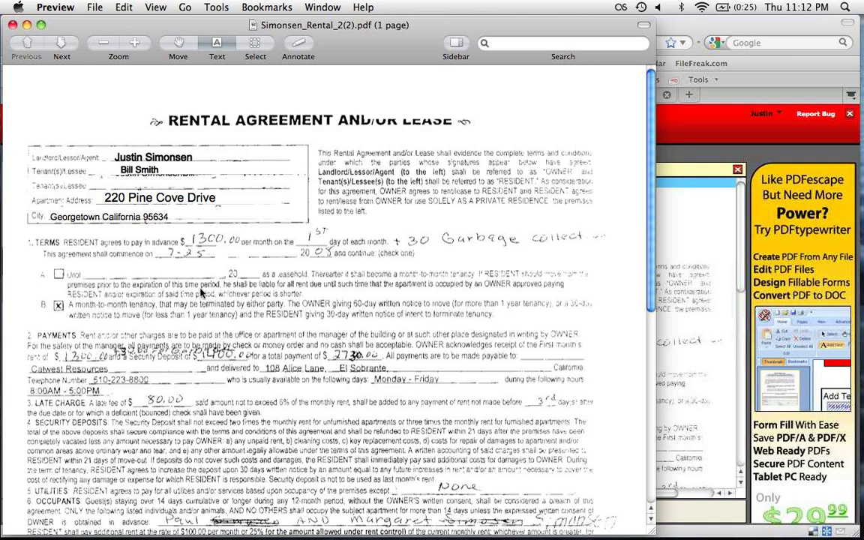
- Quit Preview and clear the rental PDF entry from Firefox's Downloads list
click(55, 7)
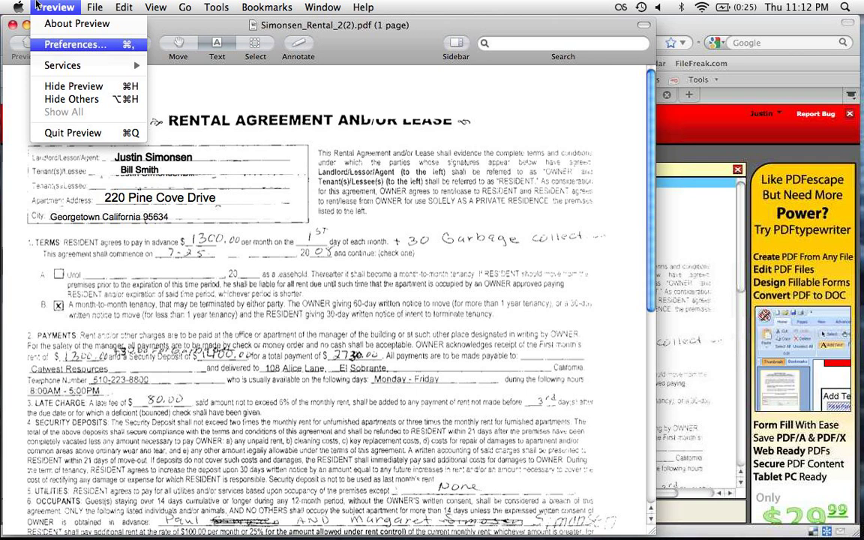
click(72, 135)
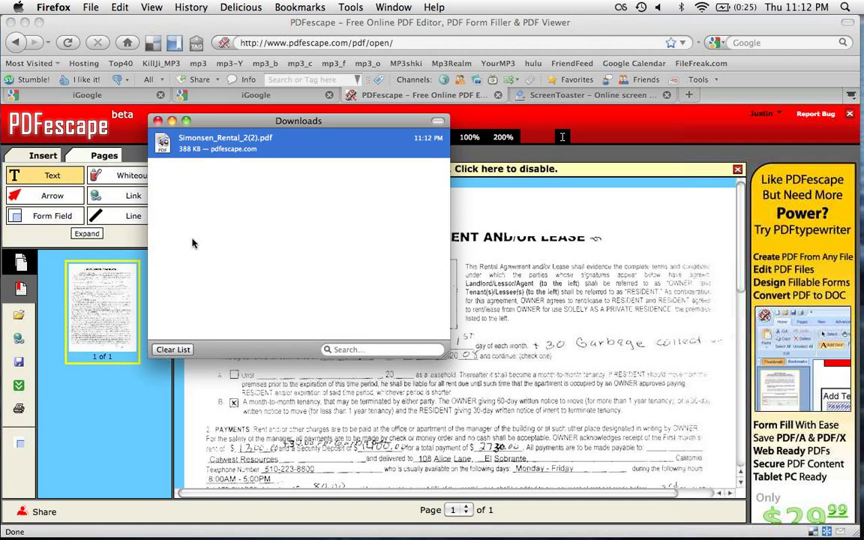
click(172, 350)
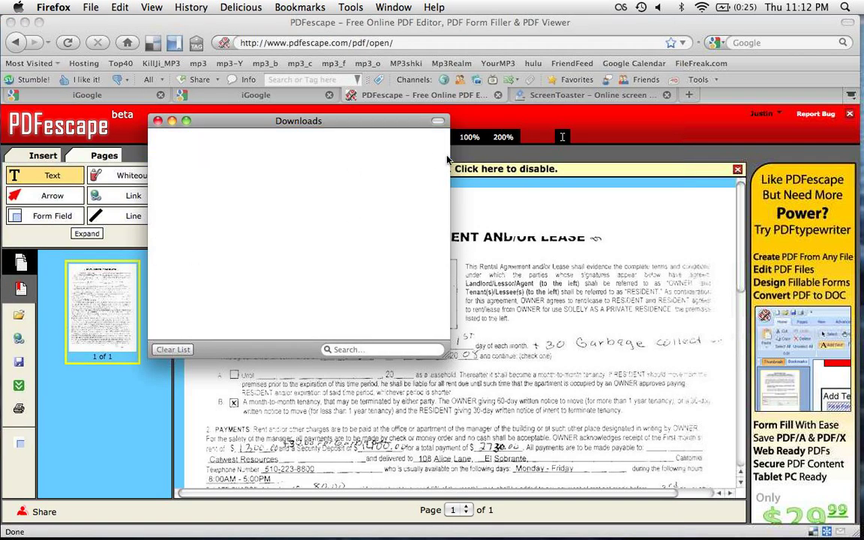